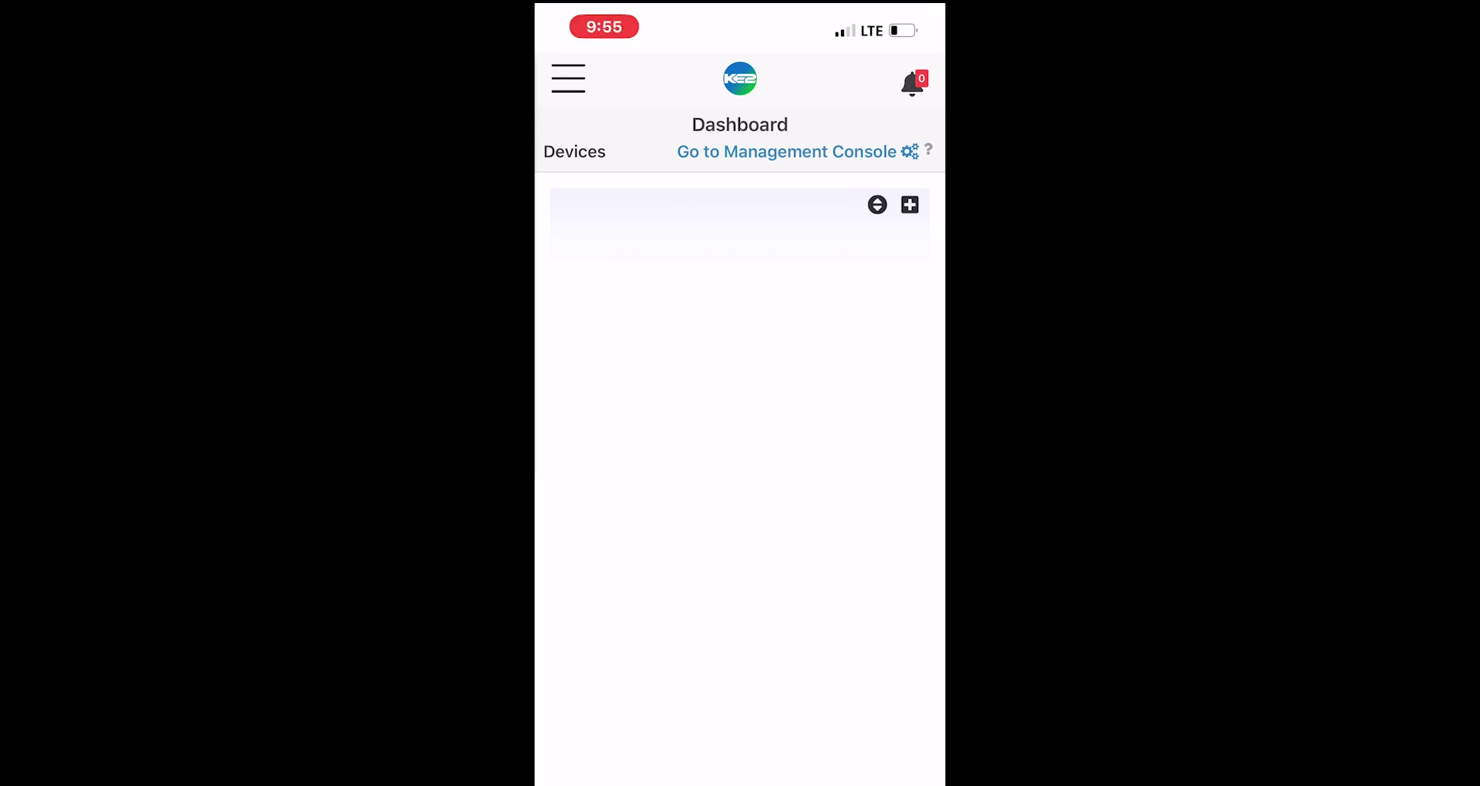
{"action": "scroll", "coordinate": [740, 462], "scroll_direction": "down", "scroll_amount": 8}
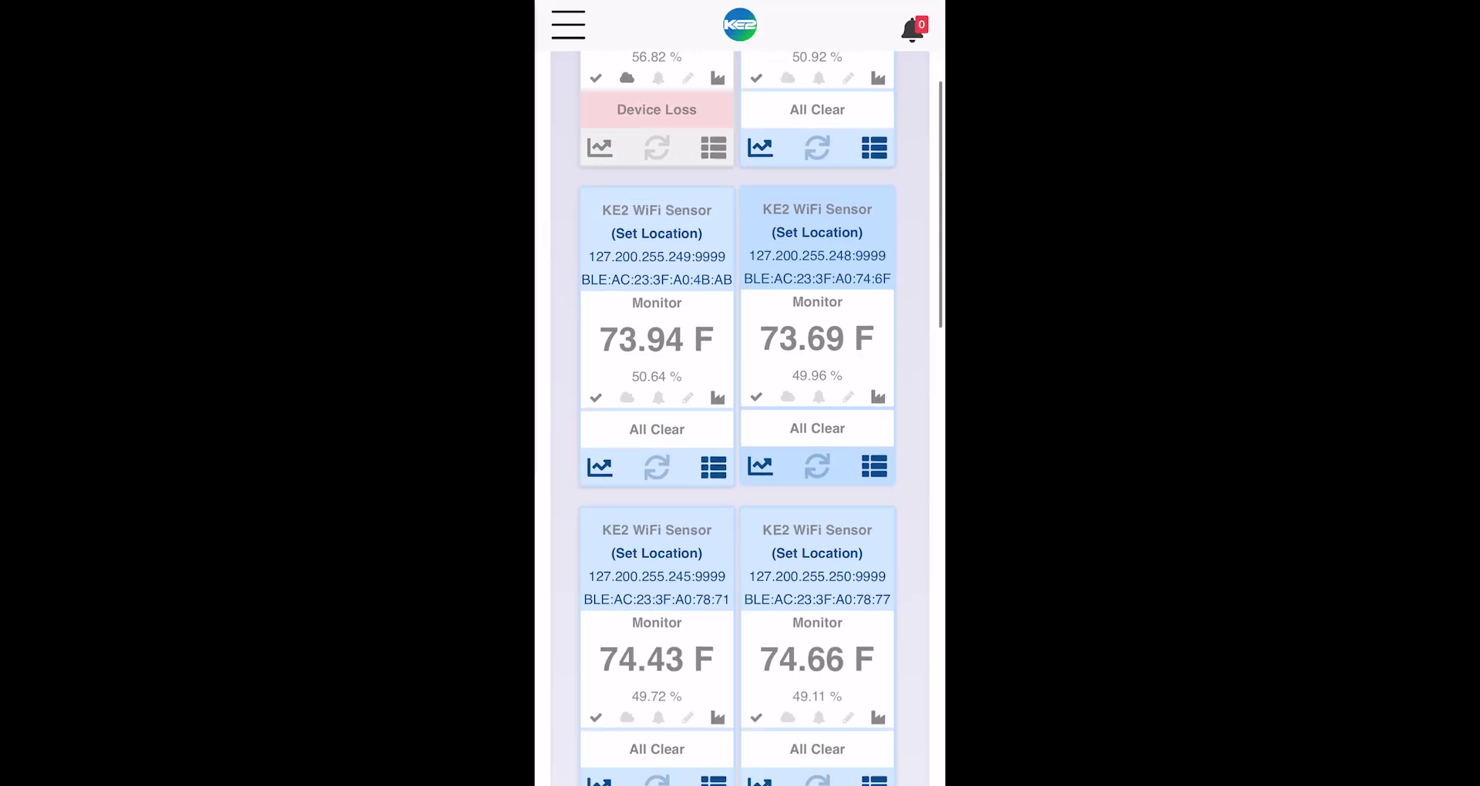
{"action": "scroll", "coordinate": [741, 463], "scroll_direction": "down", "scroll_amount": 10}
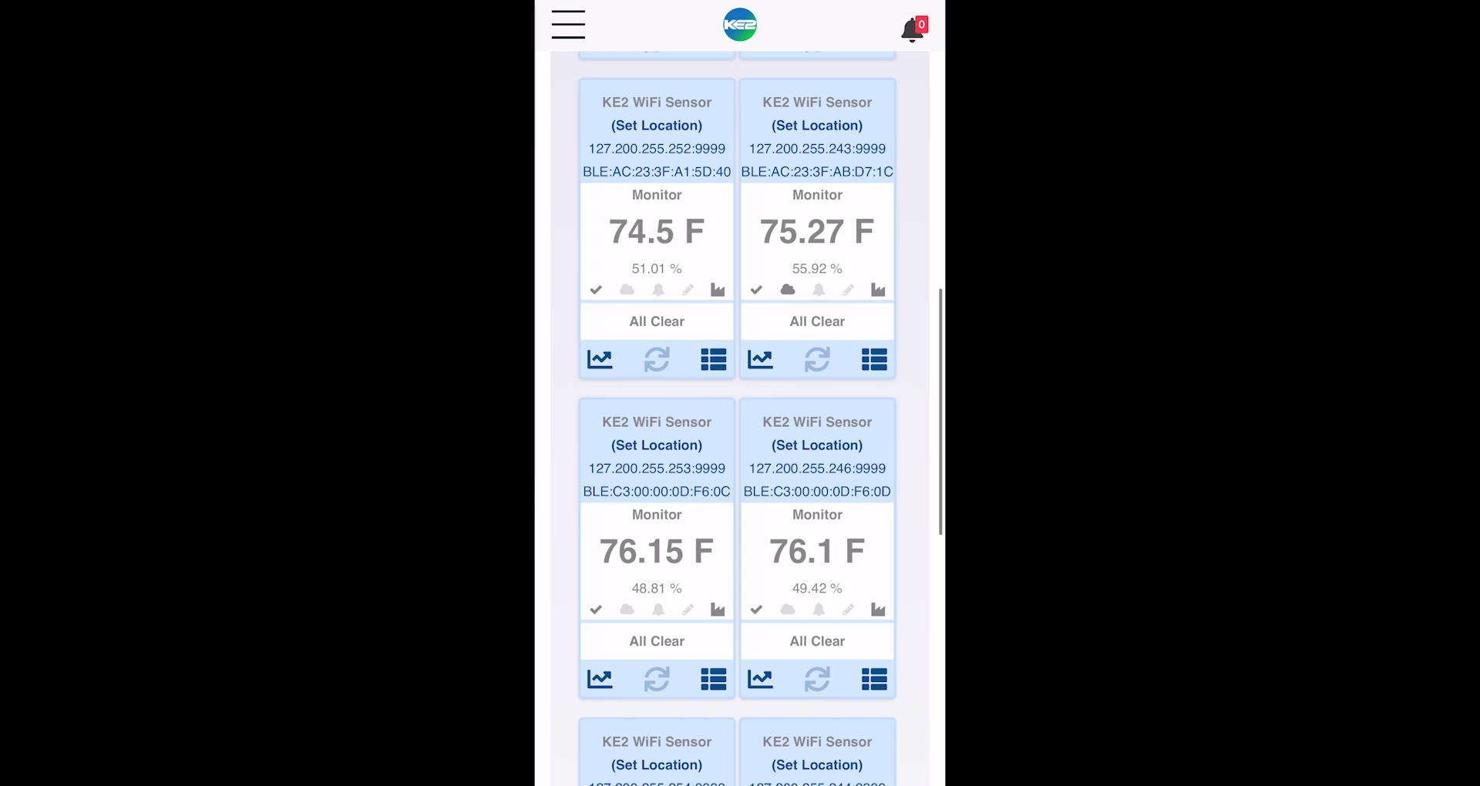
{"action": "scroll", "coordinate": [738, 420], "scroll_direction": "down", "scroll_amount": 6}
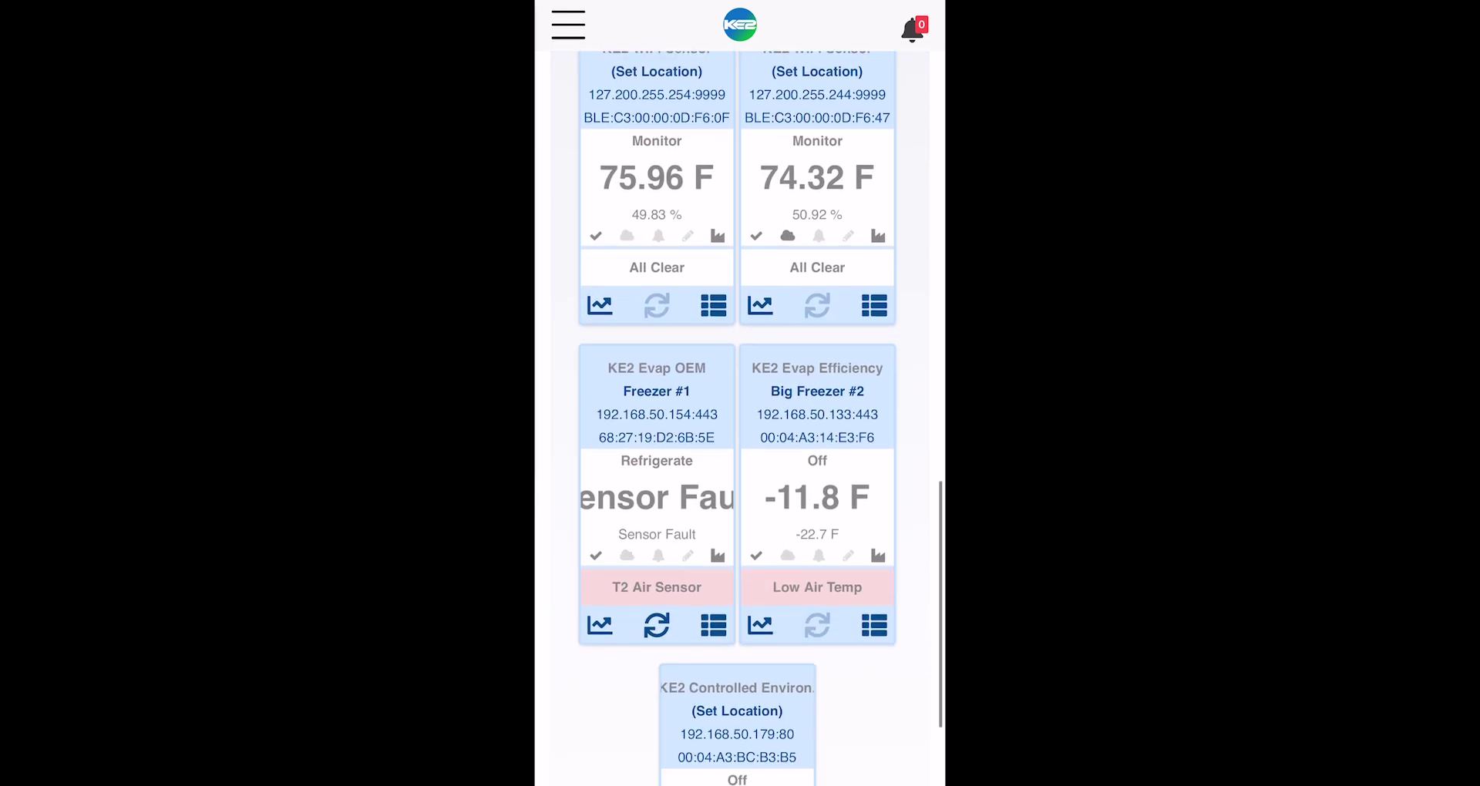
{"action": "scroll", "coordinate": [738, 421], "scroll_direction": "down", "scroll_amount": 1}
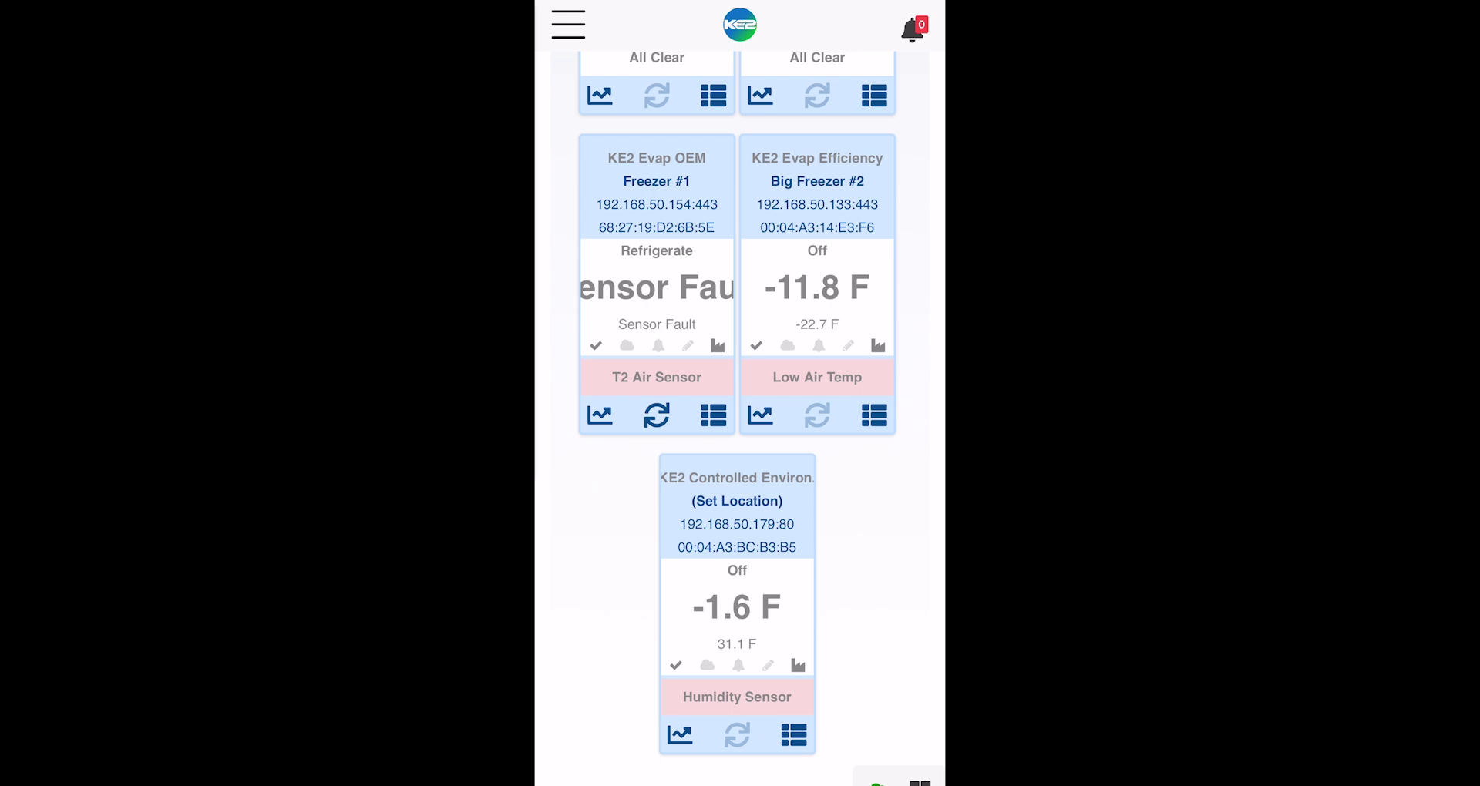
{"action": "scroll", "coordinate": [738, 421], "scroll_direction": "up", "scroll_amount": 4}
{"action": "scroll", "coordinate": [738, 421], "scroll_direction": "up", "scroll_amount": 6}
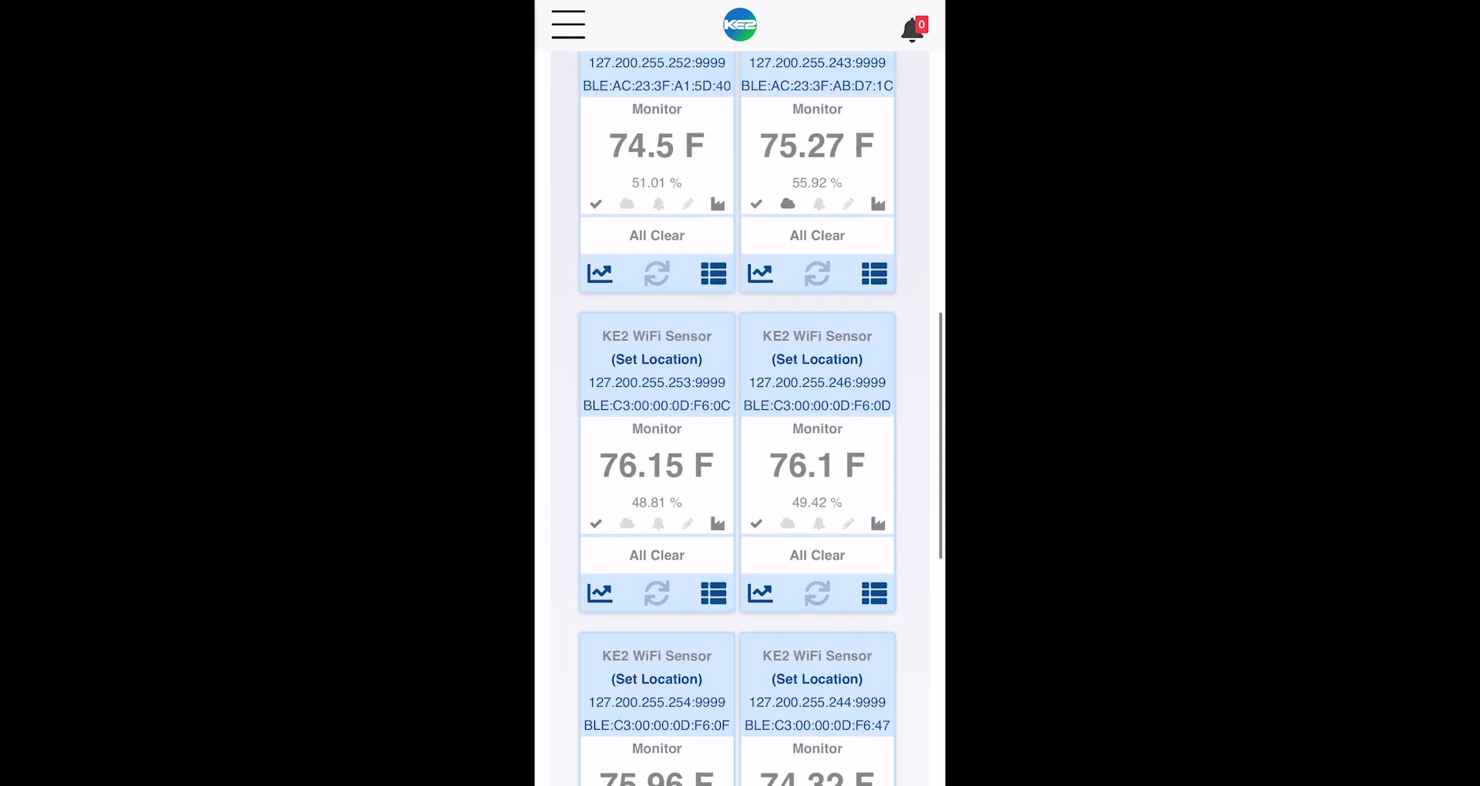
{"action": "scroll", "coordinate": [738, 420], "scroll_direction": "up", "scroll_amount": 4}
{"action": "scroll", "coordinate": [737, 420], "scroll_direction": "up", "scroll_amount": 3}
{"action": "scroll", "coordinate": [738, 421], "scroll_direction": "up", "scroll_amount": 7}
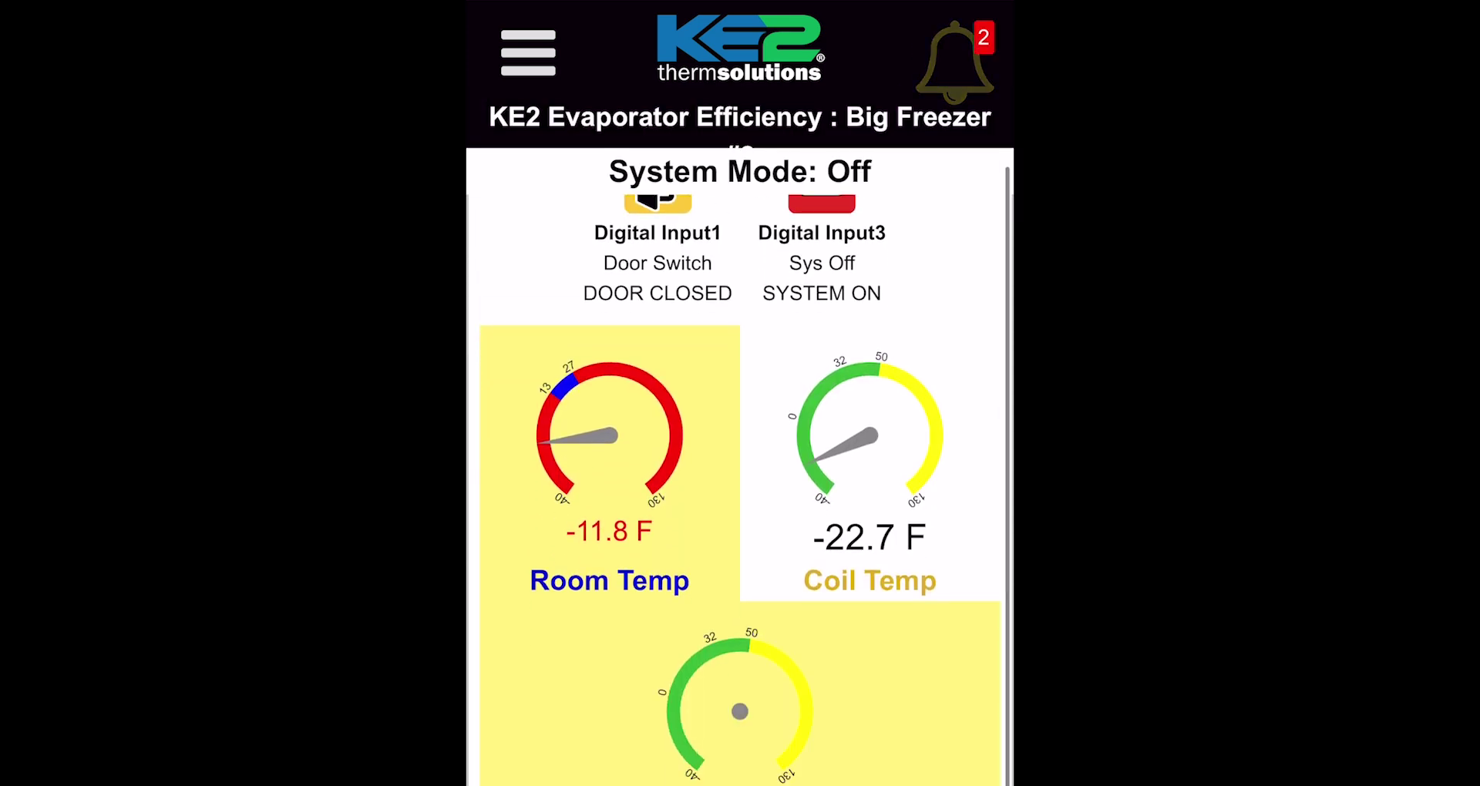
{"action": "scroll", "coordinate": [740, 463], "scroll_direction": "down", "scroll_amount": 3}
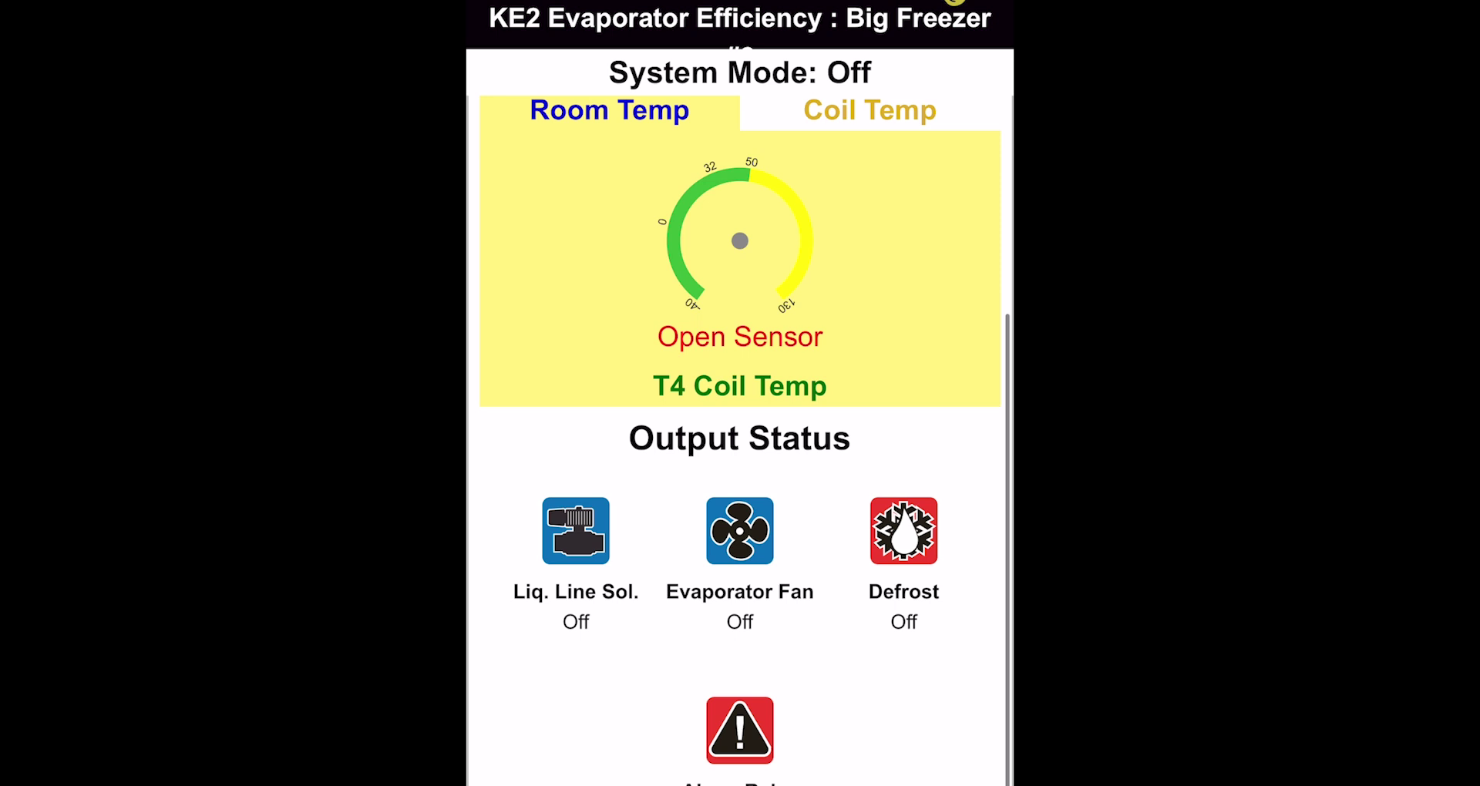
- Scroll the Big Freezer #2 status page down to Output Status and back up
{"action": "scroll", "coordinate": [740, 463], "scroll_direction": "up", "scroll_amount": 10}
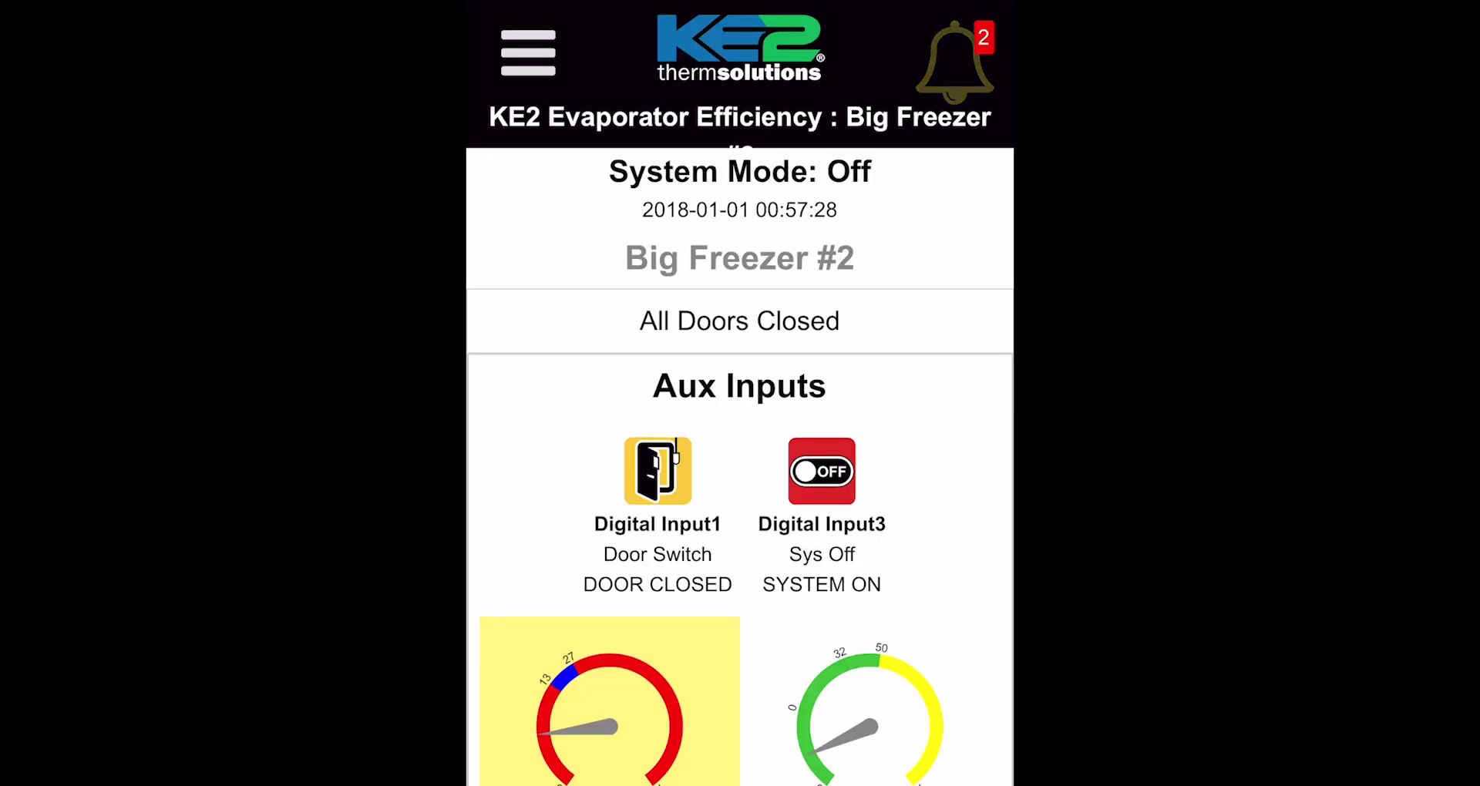
- View Big Freezer #2's Bonded Controllers under Network, then go Home to the Dashboard
{"action": "left_click", "coordinate": [528, 52]}
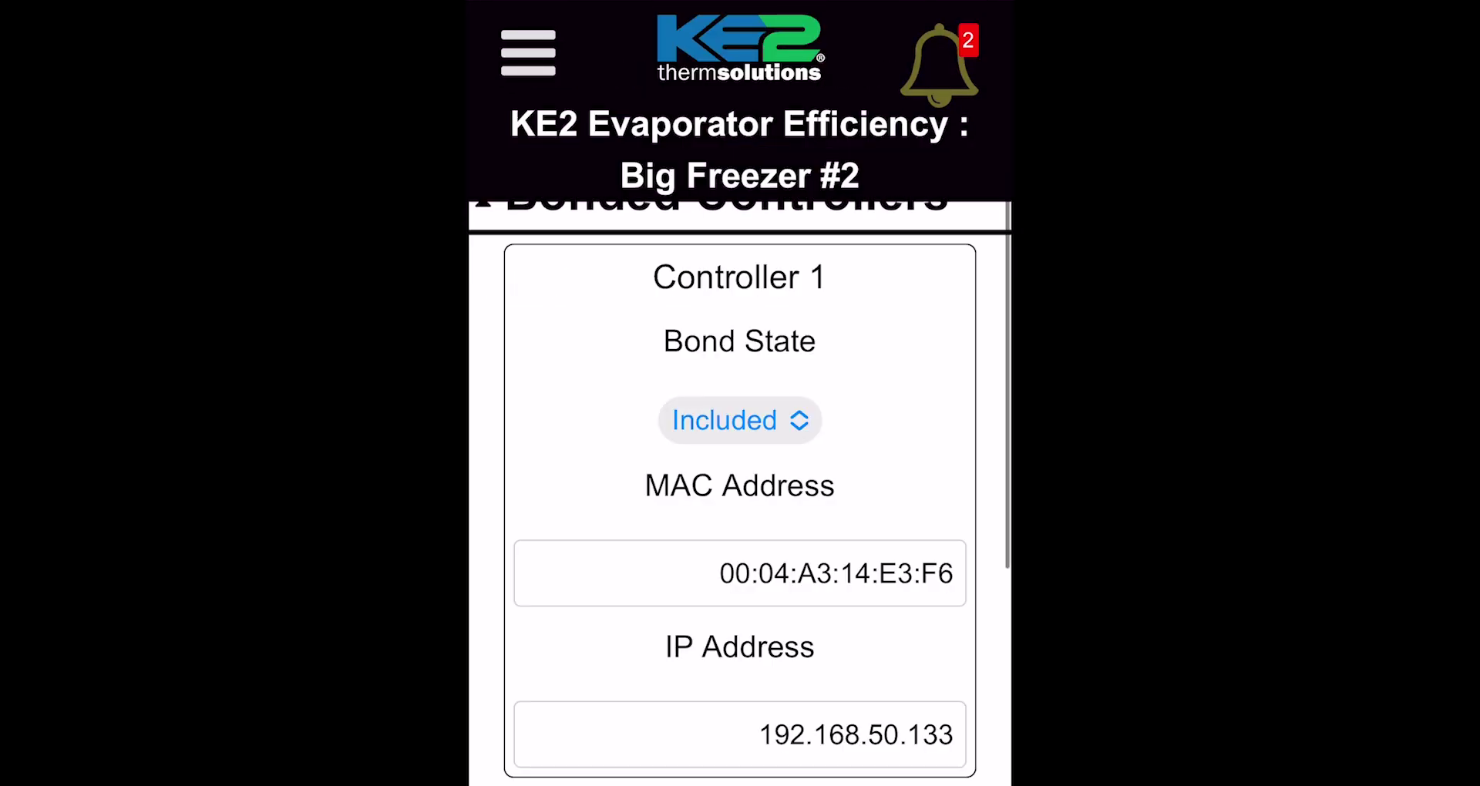
{"action": "left_click", "coordinate": [528, 52]}
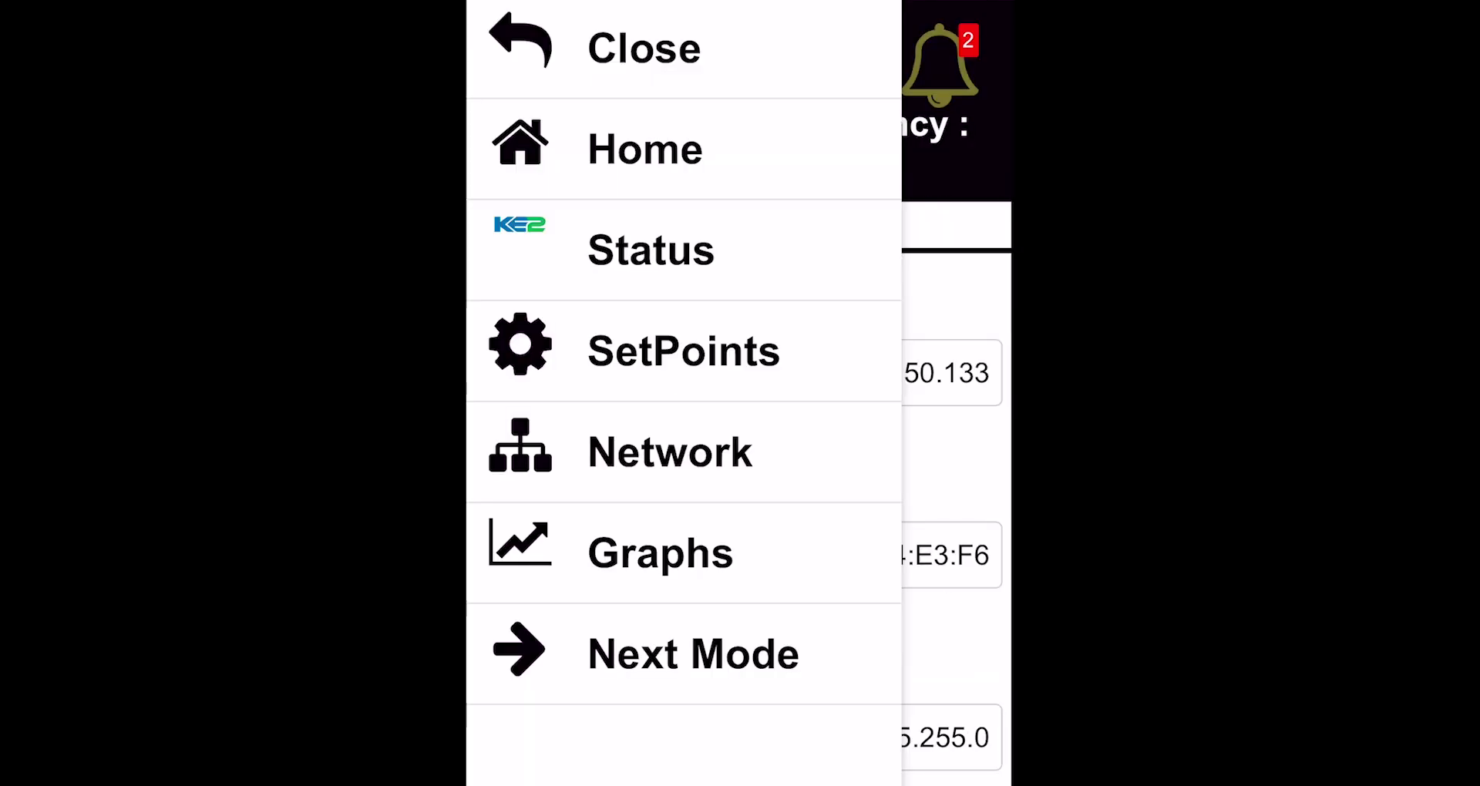
{"action": "left_click", "coordinate": [684, 351]}
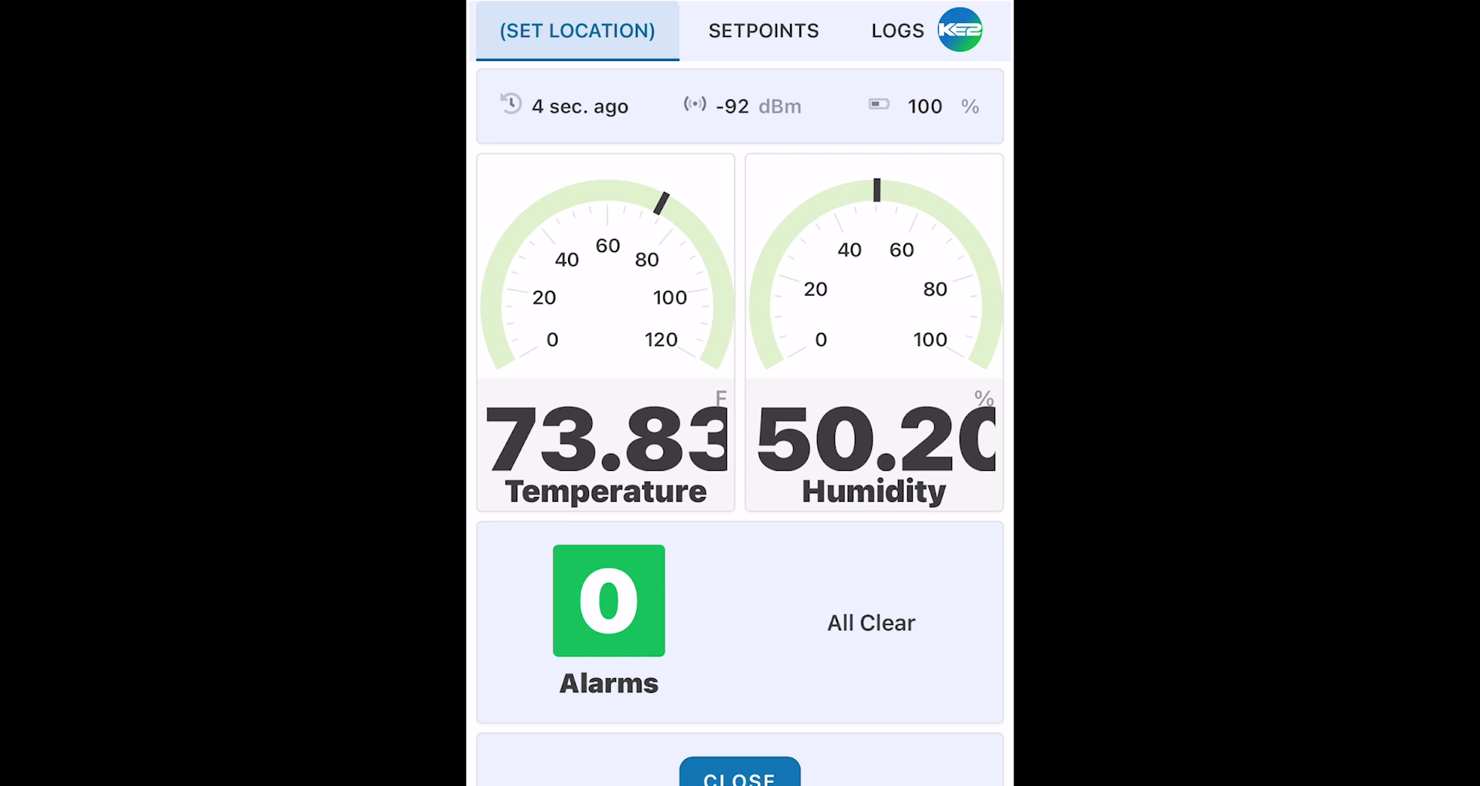
- Open the sensor's SETPOINTS tab and scroll through units, offsets and temperature alarms
{"action": "left_click", "coordinate": [763, 30]}
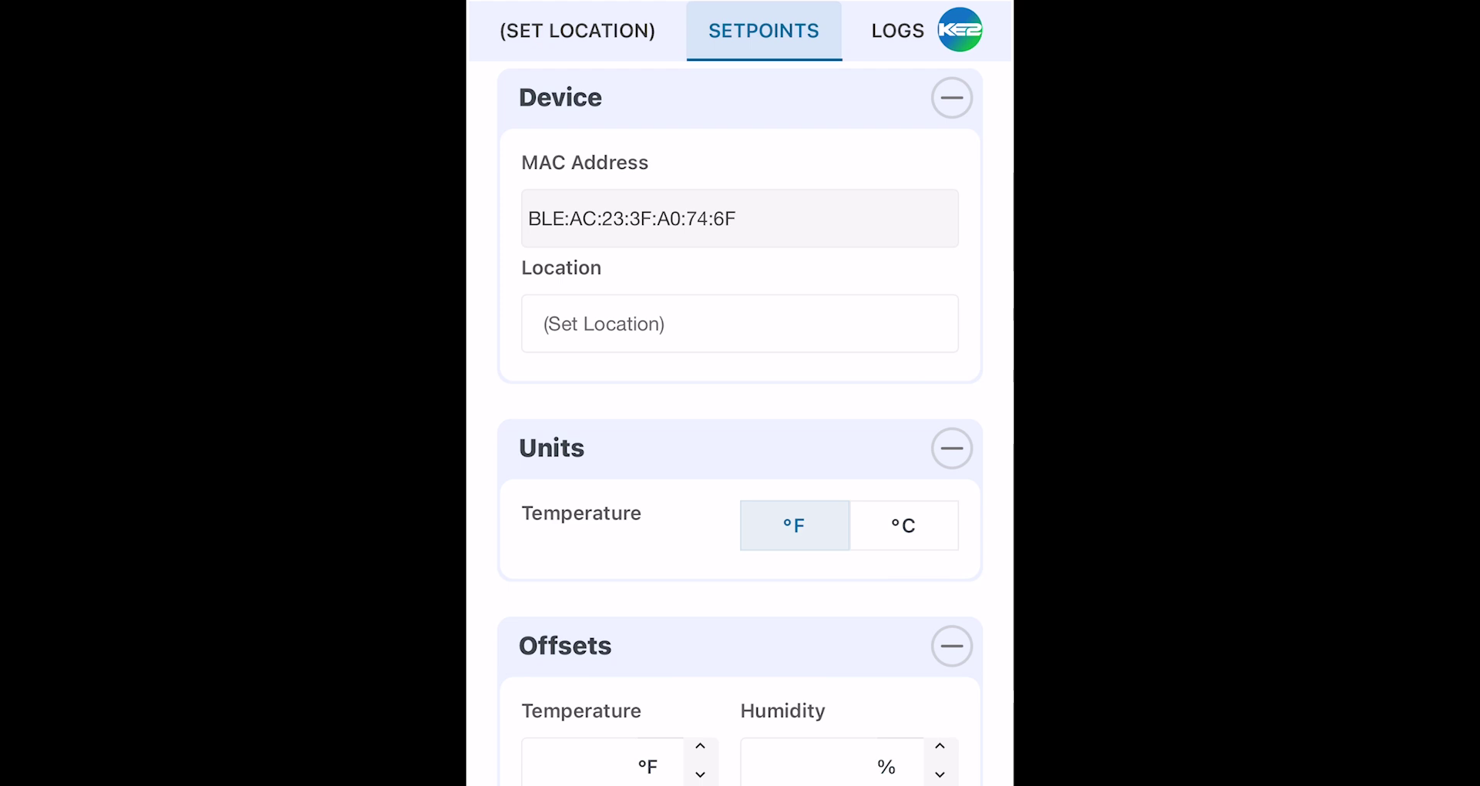
{"action": "scroll", "coordinate": [740, 424], "scroll_direction": "down", "scroll_amount": 3}
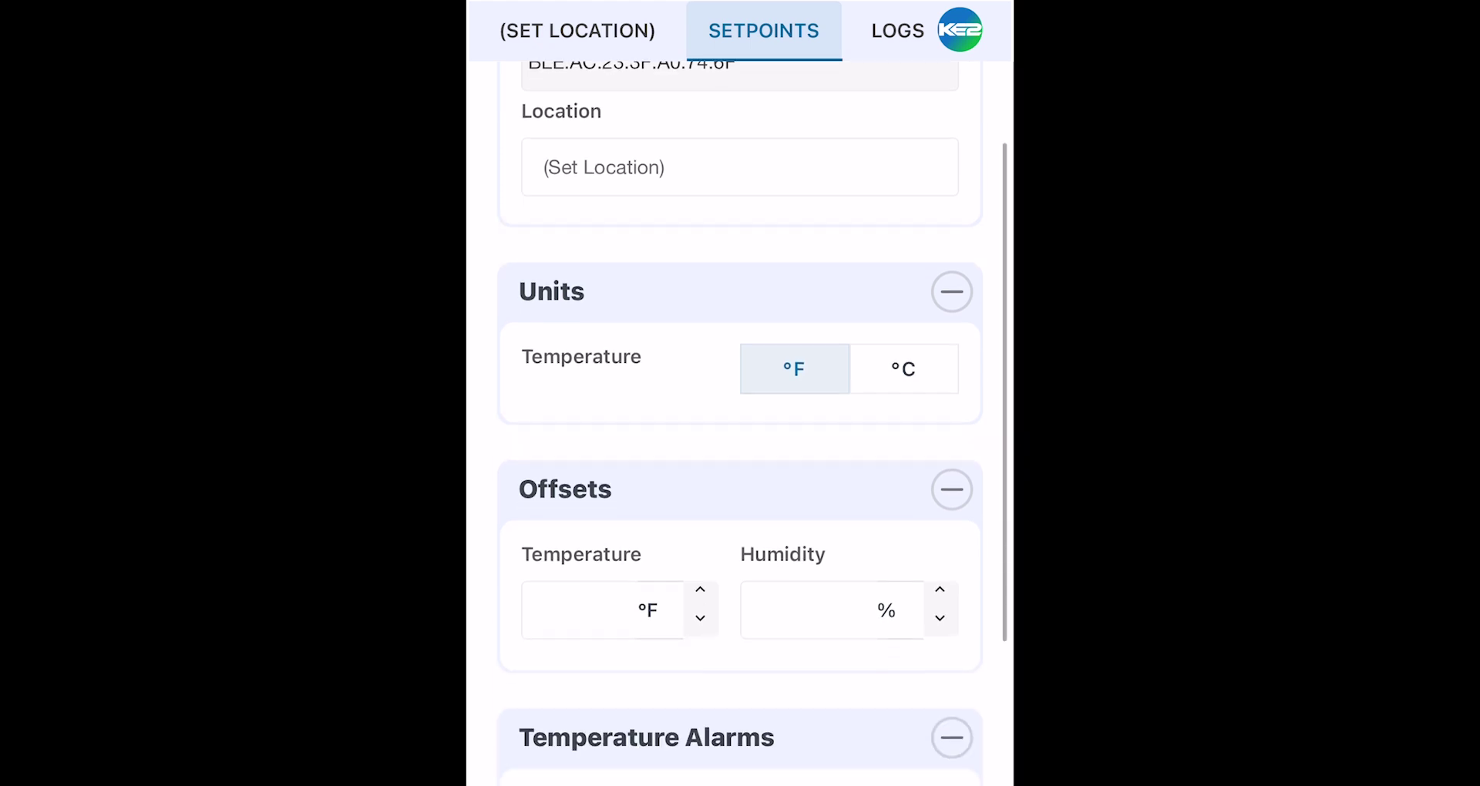
{"action": "scroll", "coordinate": [741, 424], "scroll_direction": "down", "scroll_amount": 1}
{"action": "scroll", "coordinate": [740, 425], "scroll_direction": "down", "scroll_amount": 1}
{"action": "scroll", "coordinate": [740, 424], "scroll_direction": "down", "scroll_amount": 1}
{"action": "scroll", "coordinate": [741, 424], "scroll_direction": "down", "scroll_amount": 1}
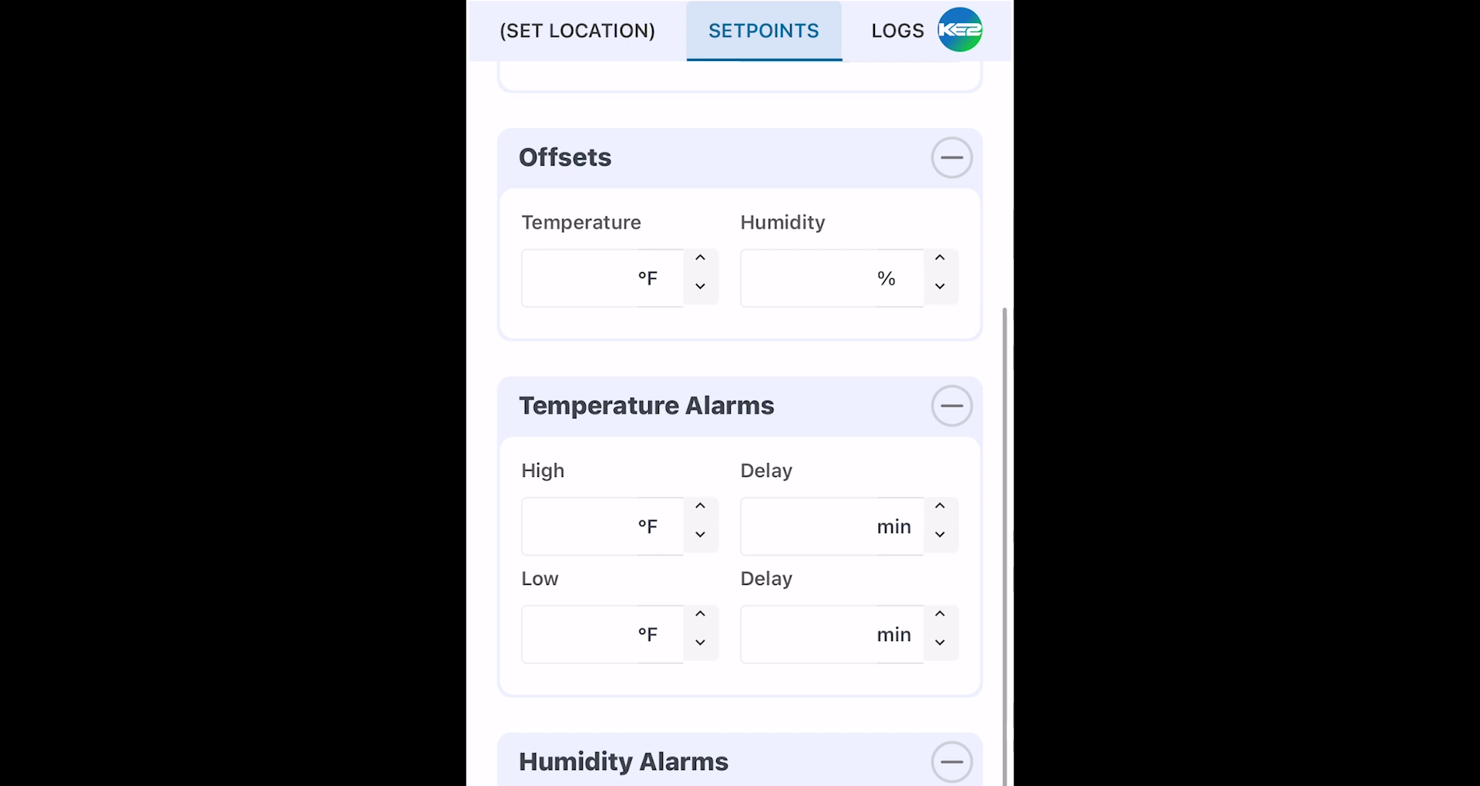
{"action": "scroll", "coordinate": [741, 425], "scroll_direction": "down", "scroll_amount": 1}
{"action": "scroll", "coordinate": [740, 424], "scroll_direction": "down", "scroll_amount": 1}
- Scroll on through the humidity and battery alarm settings, then switch to the LOGS tab
{"action": "scroll", "coordinate": [740, 424], "scroll_direction": "down", "scroll_amount": 1}
{"action": "scroll", "coordinate": [740, 425], "scroll_direction": "down", "scroll_amount": 1}
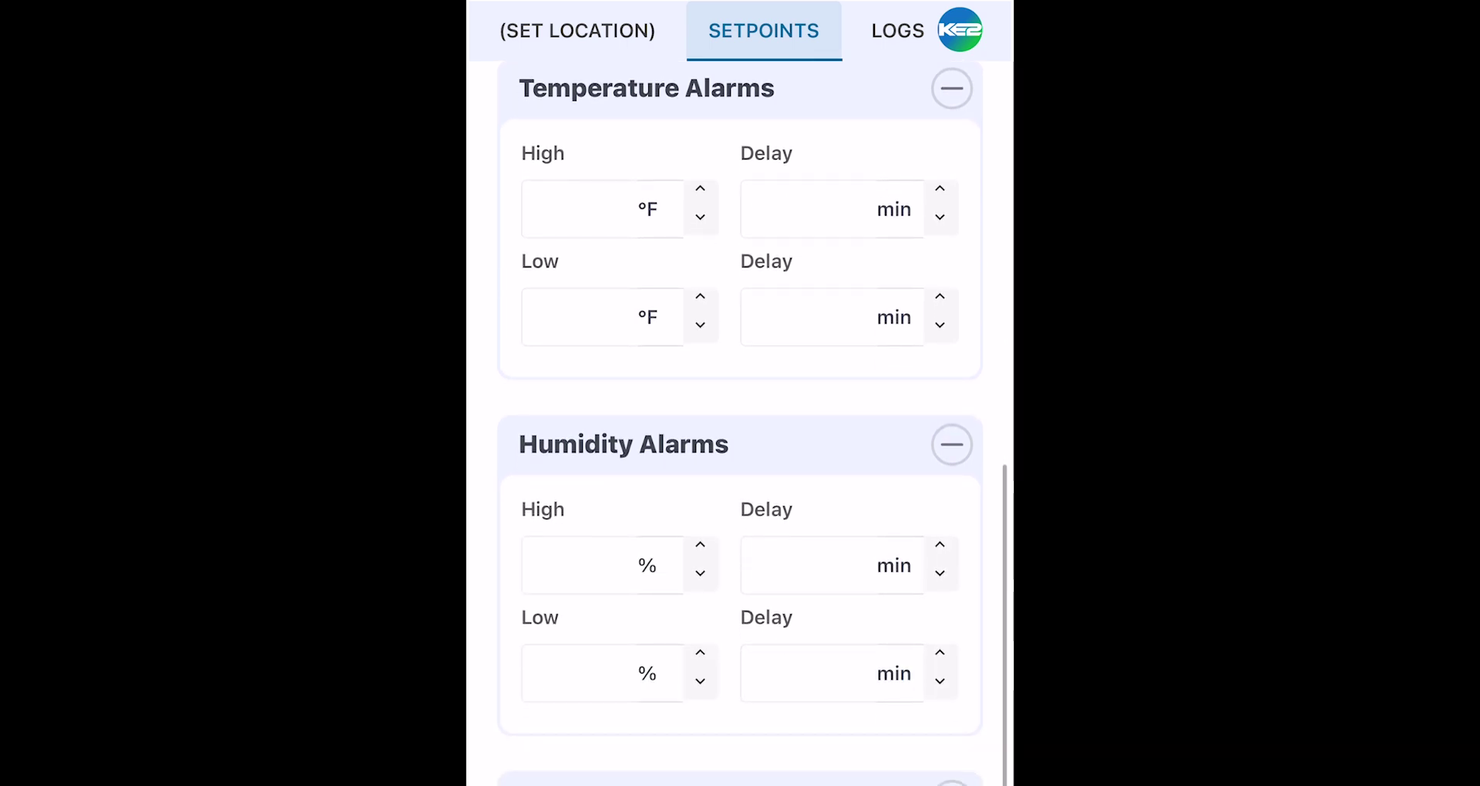
{"action": "scroll", "coordinate": [740, 424], "scroll_direction": "down", "scroll_amount": 1}
{"action": "scroll", "coordinate": [740, 424], "scroll_direction": "down", "scroll_amount": 2}
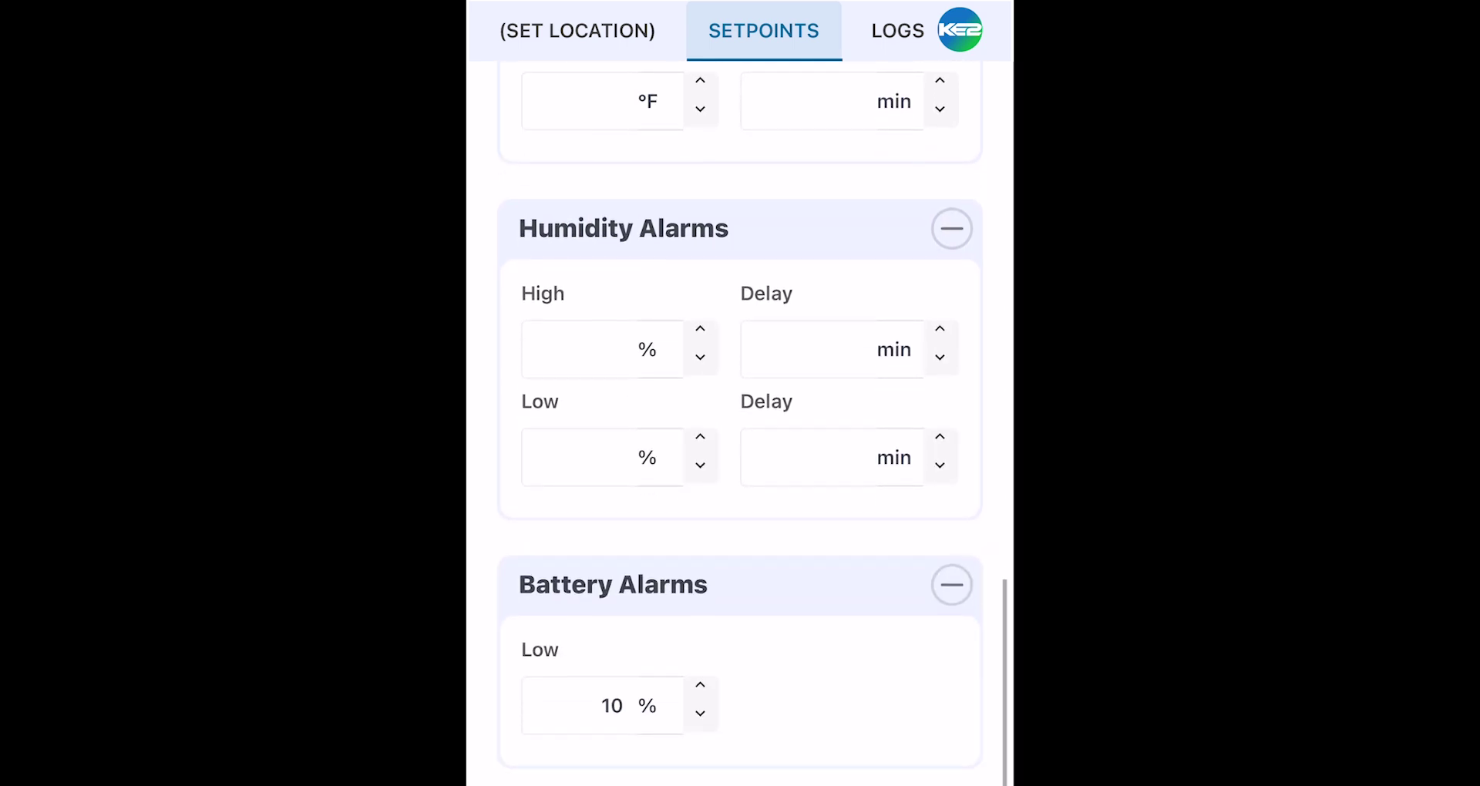
{"action": "scroll", "coordinate": [741, 424], "scroll_direction": "down", "scroll_amount": 1}
{"action": "scroll", "coordinate": [740, 424], "scroll_direction": "down", "scroll_amount": 1}
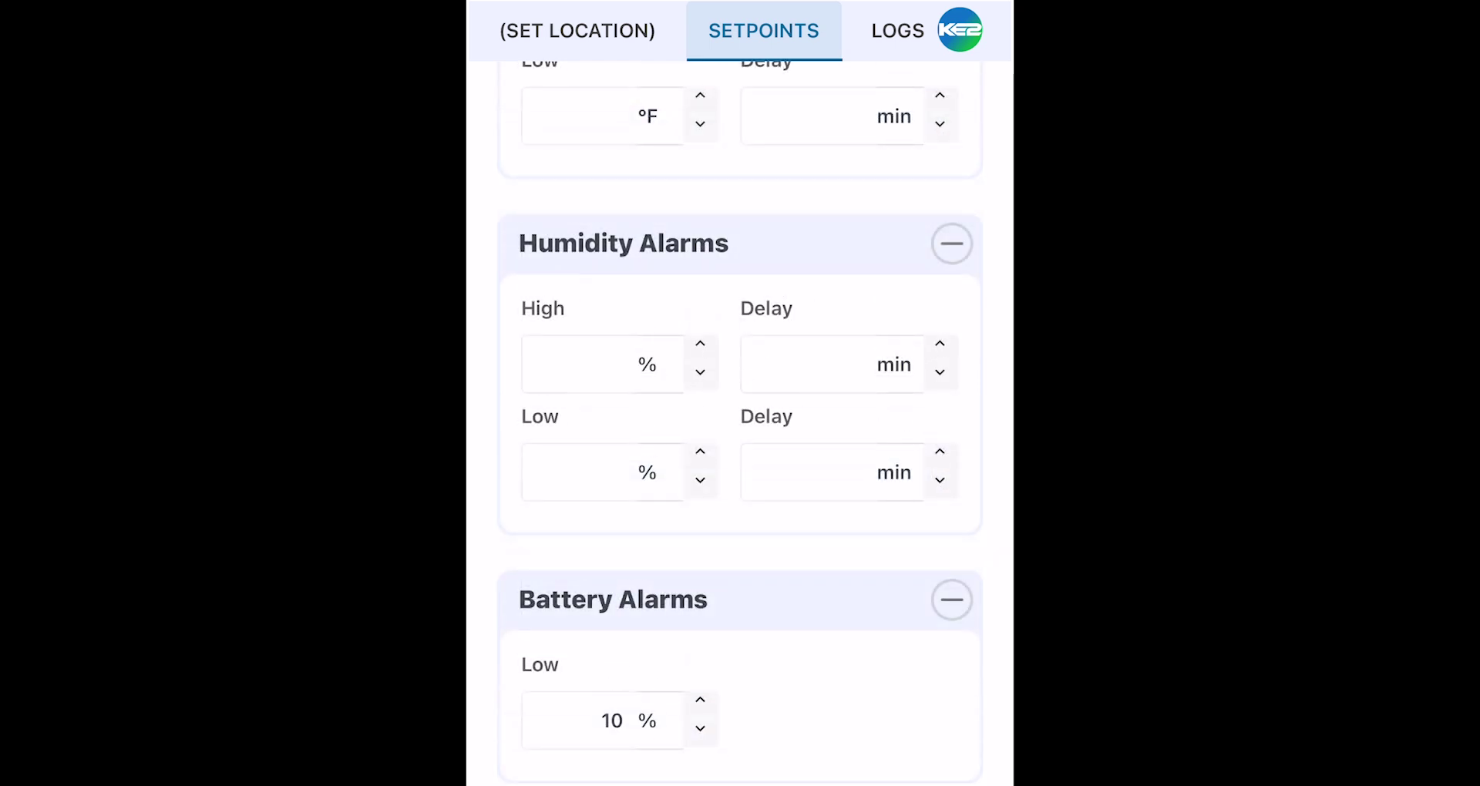
{"action": "left_click", "coordinate": [898, 31]}
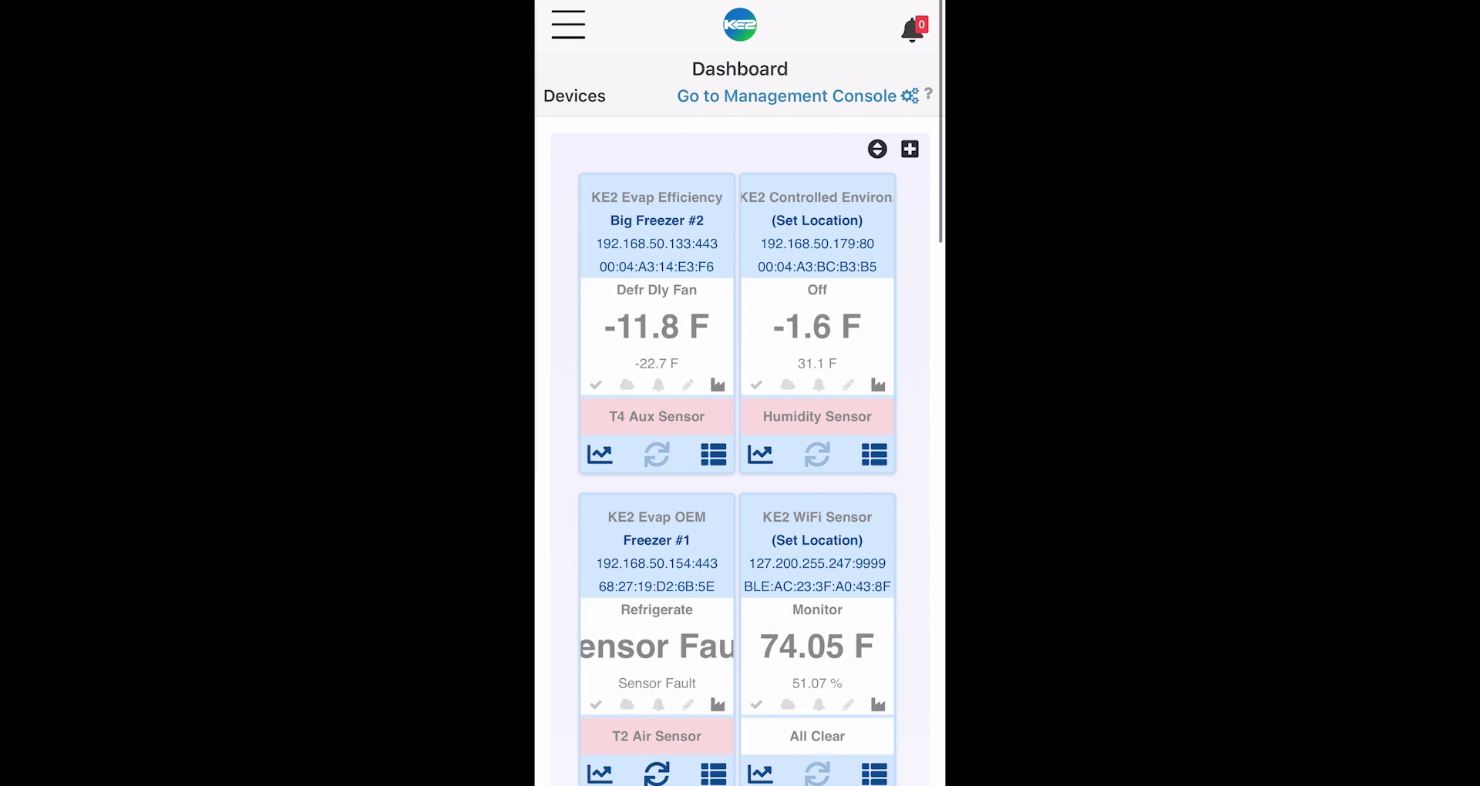
- Open the Dashboard's side menu with Manage, Backup, Firmware and the other links
{"action": "left_click", "coordinate": [568, 24]}
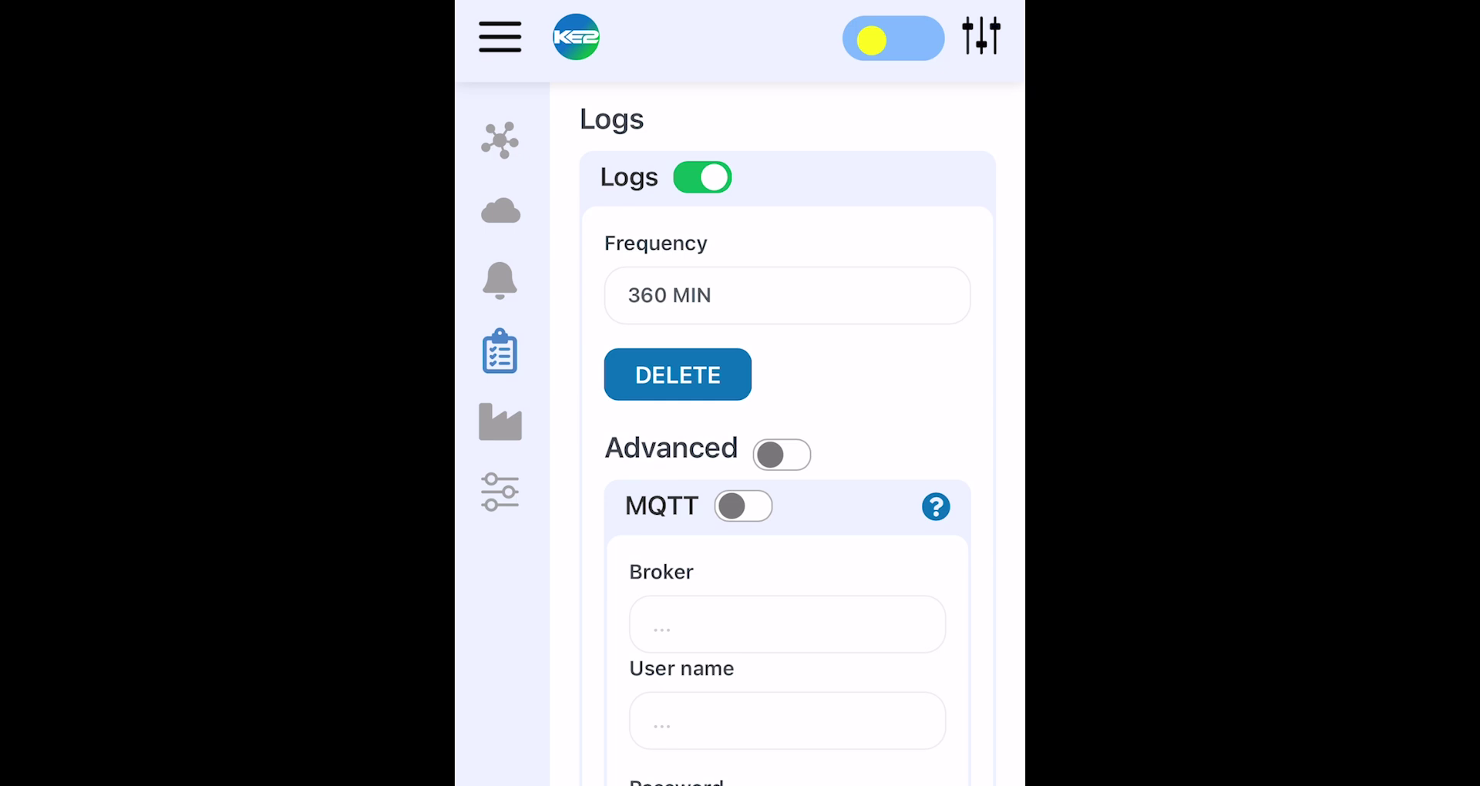
{"action": "scroll", "coordinate": [787, 424], "scroll_direction": "down", "scroll_amount": 5}
{"action": "scroll", "coordinate": [786, 424], "scroll_direction": "down", "scroll_amount": 3}
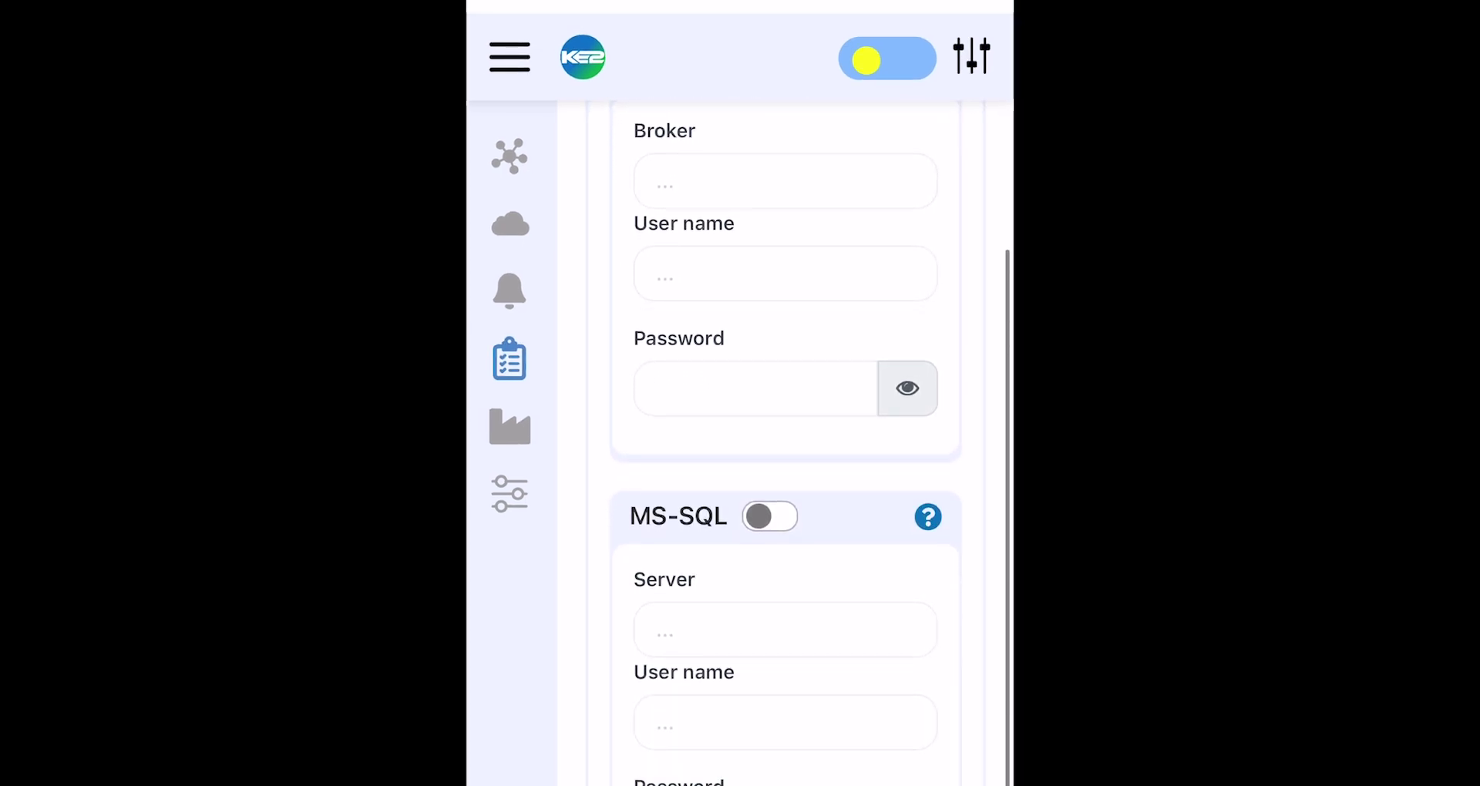
{"action": "scroll", "coordinate": [786, 424], "scroll_direction": "down", "scroll_amount": 1}
{"action": "scroll", "coordinate": [786, 424], "scroll_direction": "down", "scroll_amount": 3}
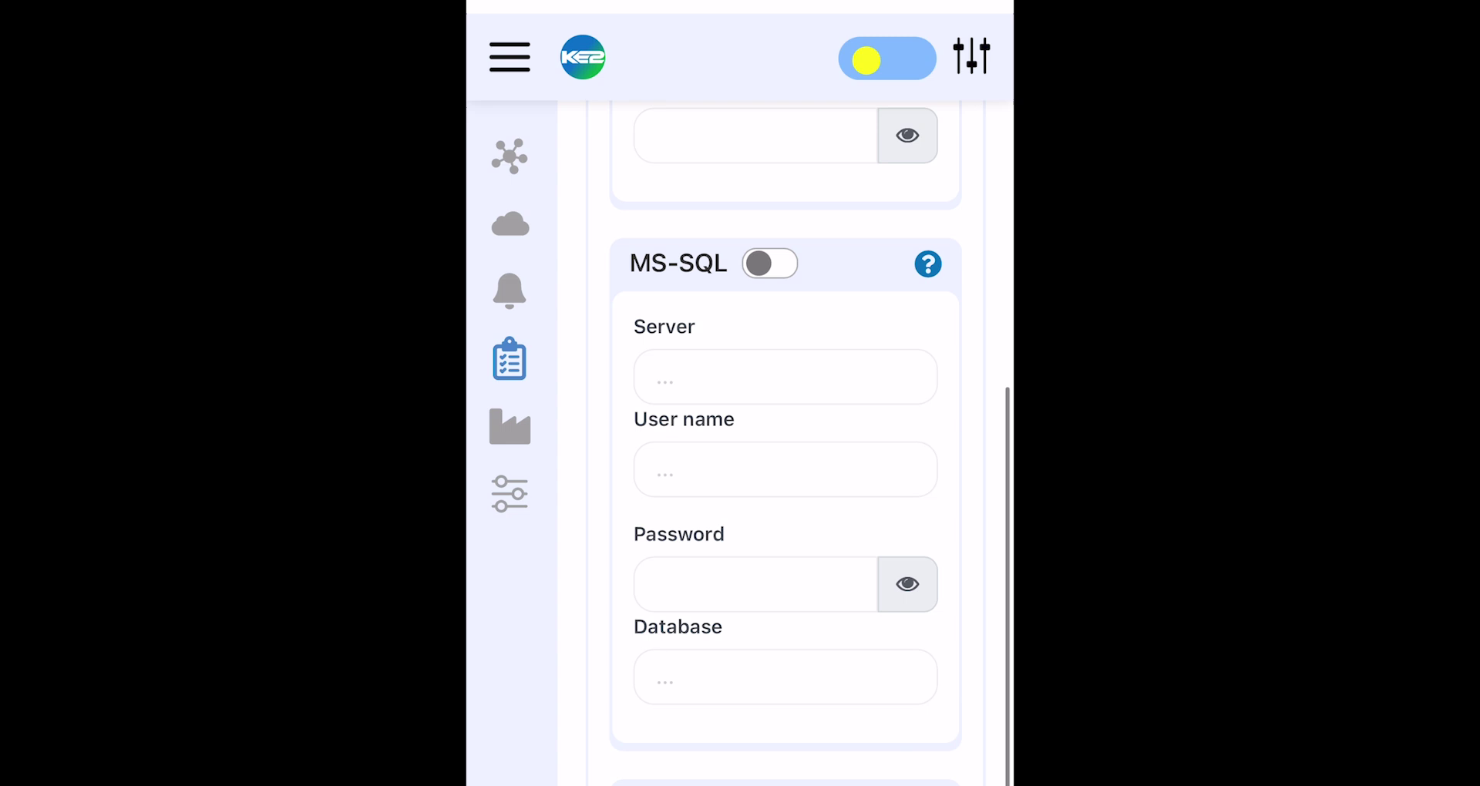
{"action": "scroll", "coordinate": [786, 424], "scroll_direction": "down", "scroll_amount": 2}
{"action": "scroll", "coordinate": [786, 424], "scroll_direction": "up", "scroll_amount": 1}
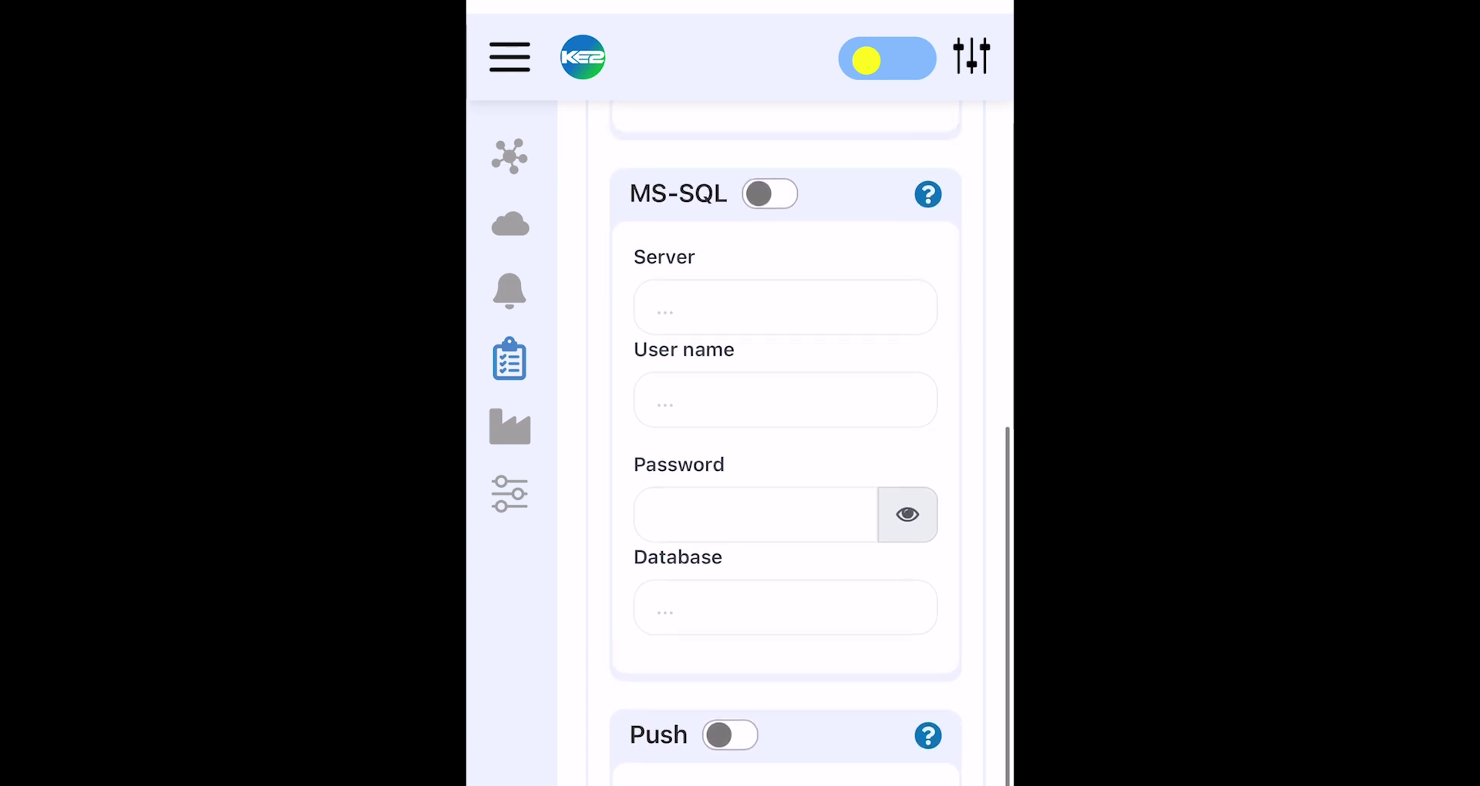
{"action": "scroll", "coordinate": [786, 425], "scroll_direction": "up", "scroll_amount": 3}
{"action": "scroll", "coordinate": [787, 424], "scroll_direction": "up", "scroll_amount": 1}
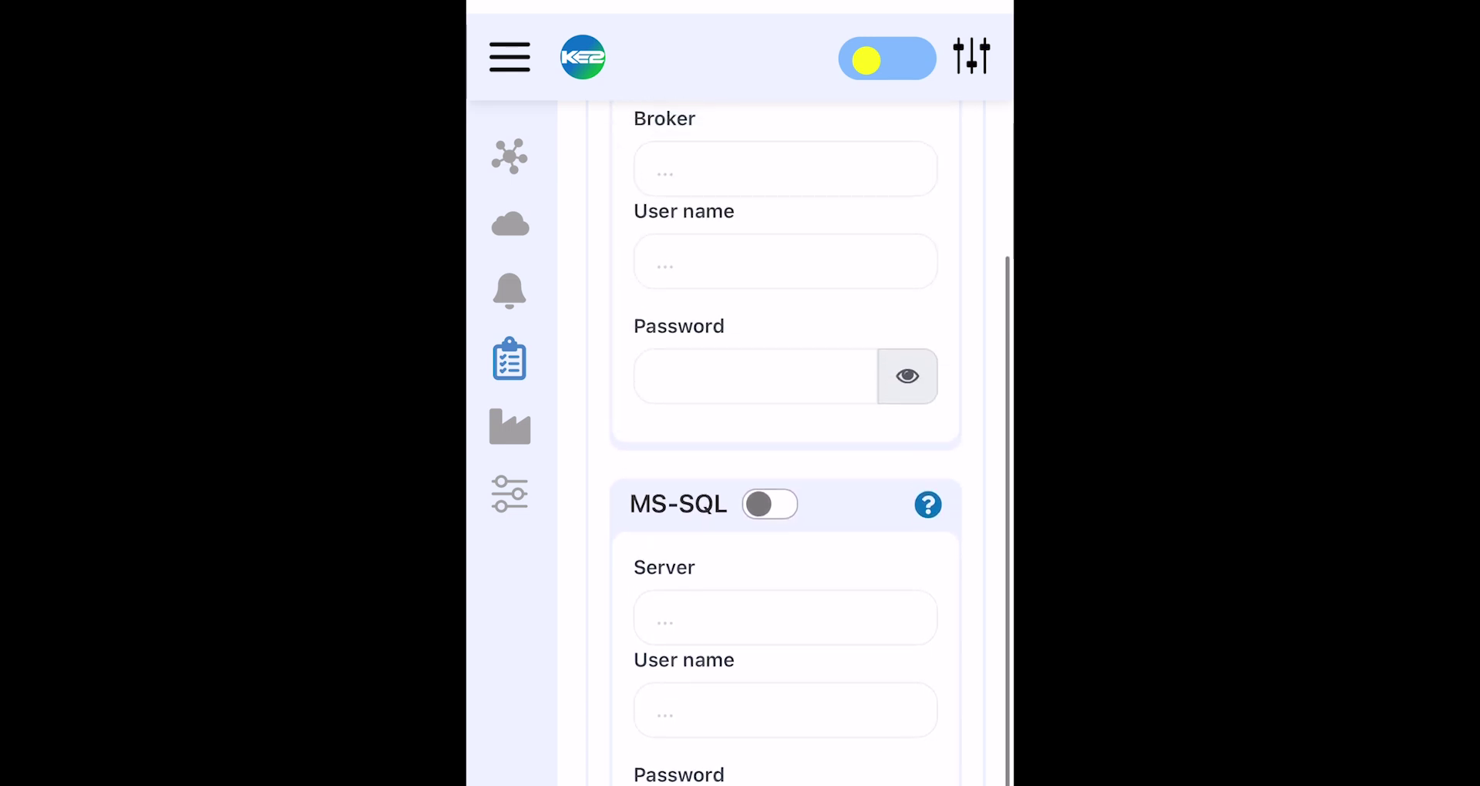
{"action": "scroll", "coordinate": [786, 424], "scroll_direction": "up", "scroll_amount": 1}
{"action": "scroll", "coordinate": [786, 424], "scroll_direction": "up", "scroll_amount": 1}
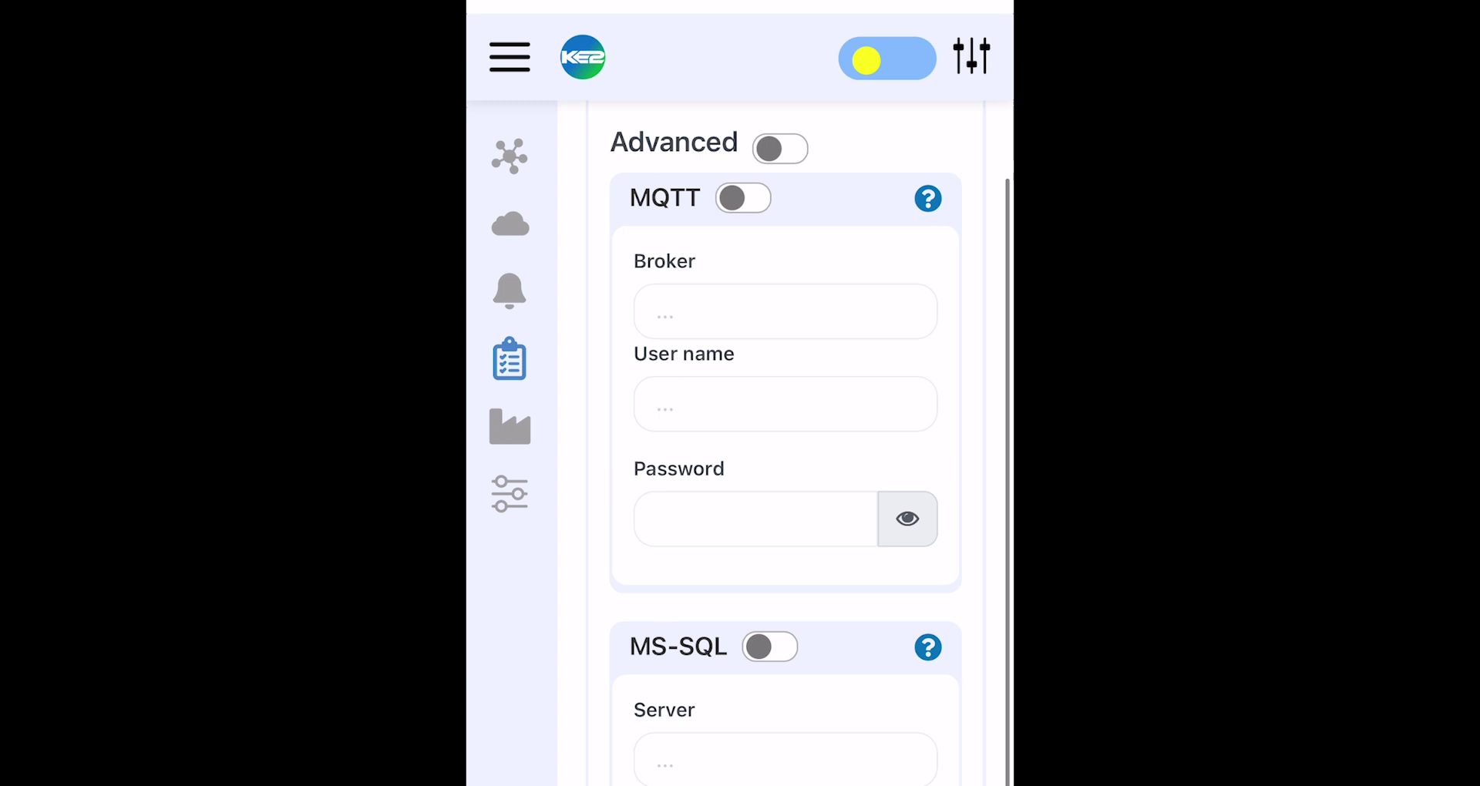
{"action": "scroll", "coordinate": [787, 424], "scroll_direction": "up", "scroll_amount": 1}
{"action": "scroll", "coordinate": [787, 425], "scroll_direction": "up", "scroll_amount": 1}
{"action": "scroll", "coordinate": [787, 424], "scroll_direction": "up", "scroll_amount": 1}
{"action": "scroll", "coordinate": [786, 424], "scroll_direction": "up", "scroll_amount": 2}
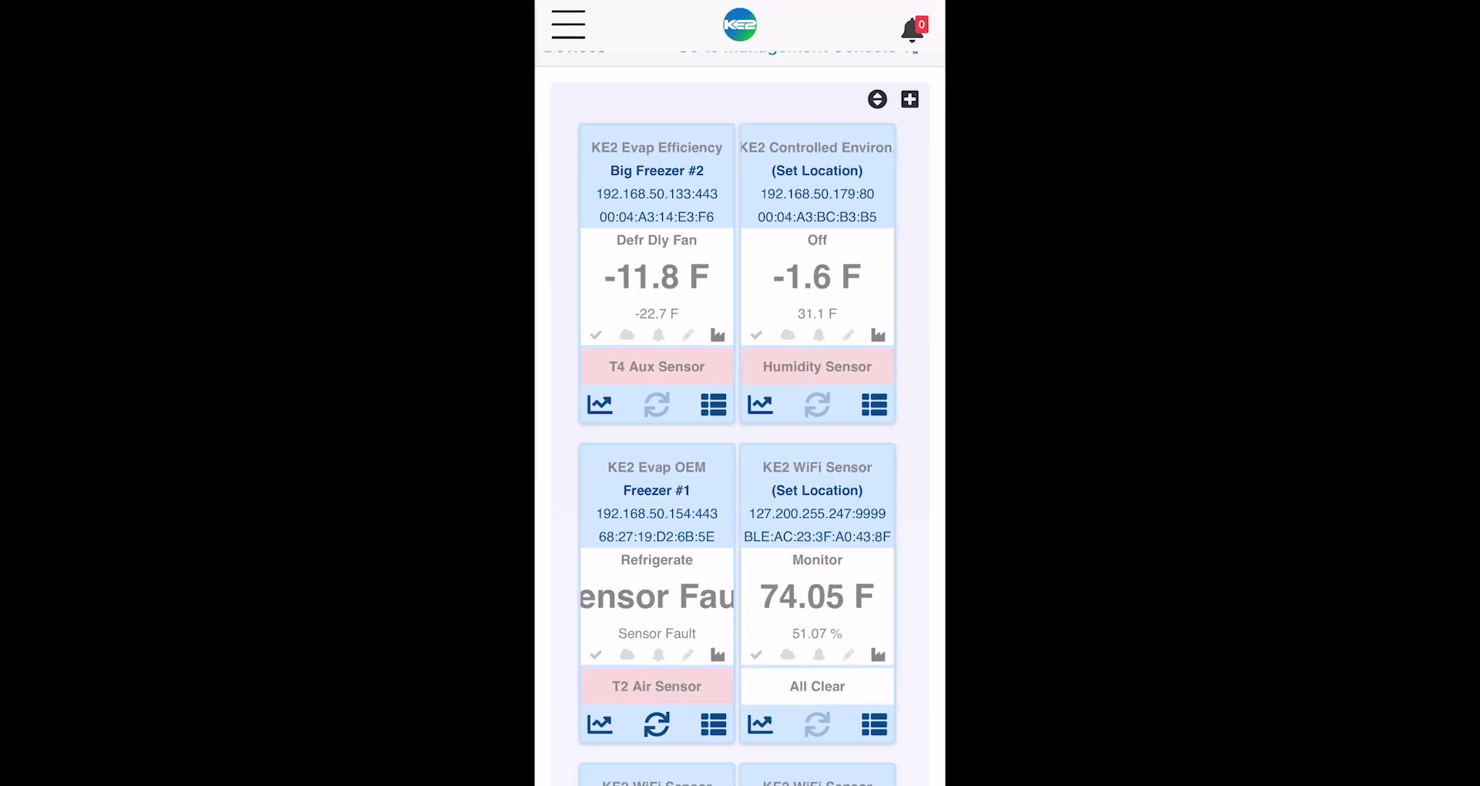
- Go to the Backup page through the Dashboard's side menu
{"action": "left_click", "coordinate": [568, 24]}
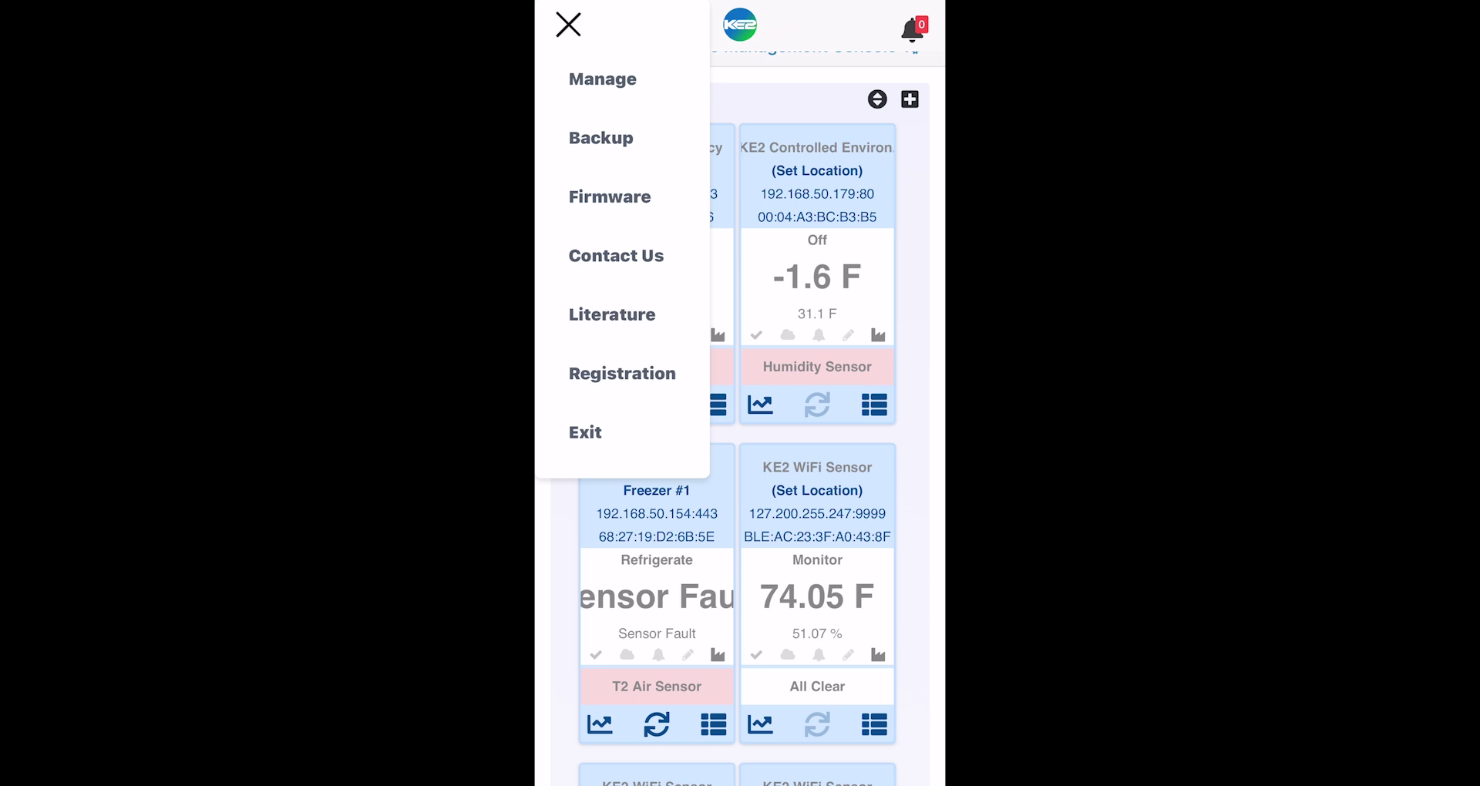
{"action": "left_click", "coordinate": [601, 138]}
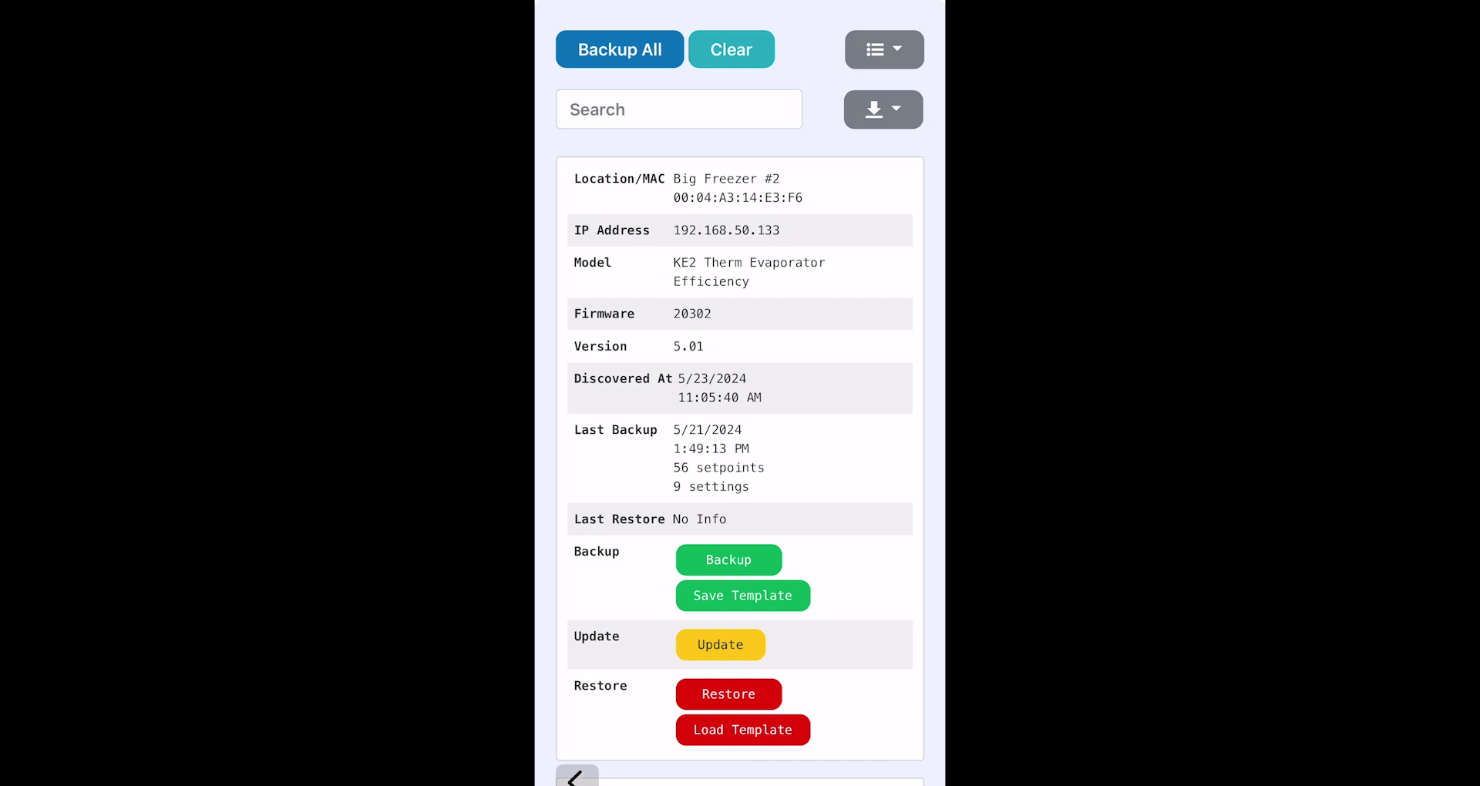
- Scroll through every device's backup card, then return to the Dashboard with the side menu open
{"action": "scroll", "coordinate": [740, 385], "scroll_direction": "down", "scroll_amount": 4}
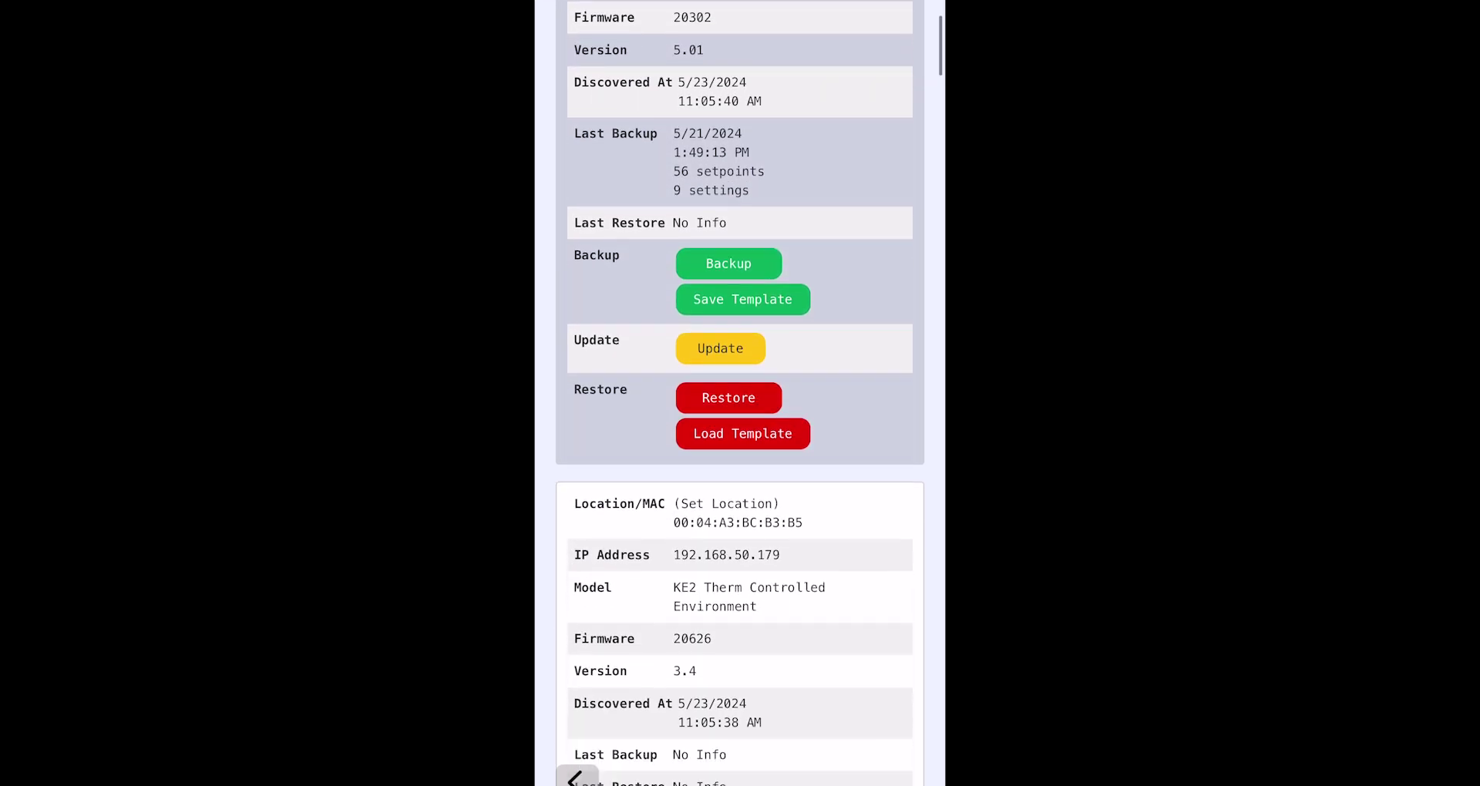
{"action": "scroll", "coordinate": [740, 386], "scroll_direction": "down", "scroll_amount": 1}
{"action": "scroll", "coordinate": [740, 386], "scroll_direction": "down", "scroll_amount": 3}
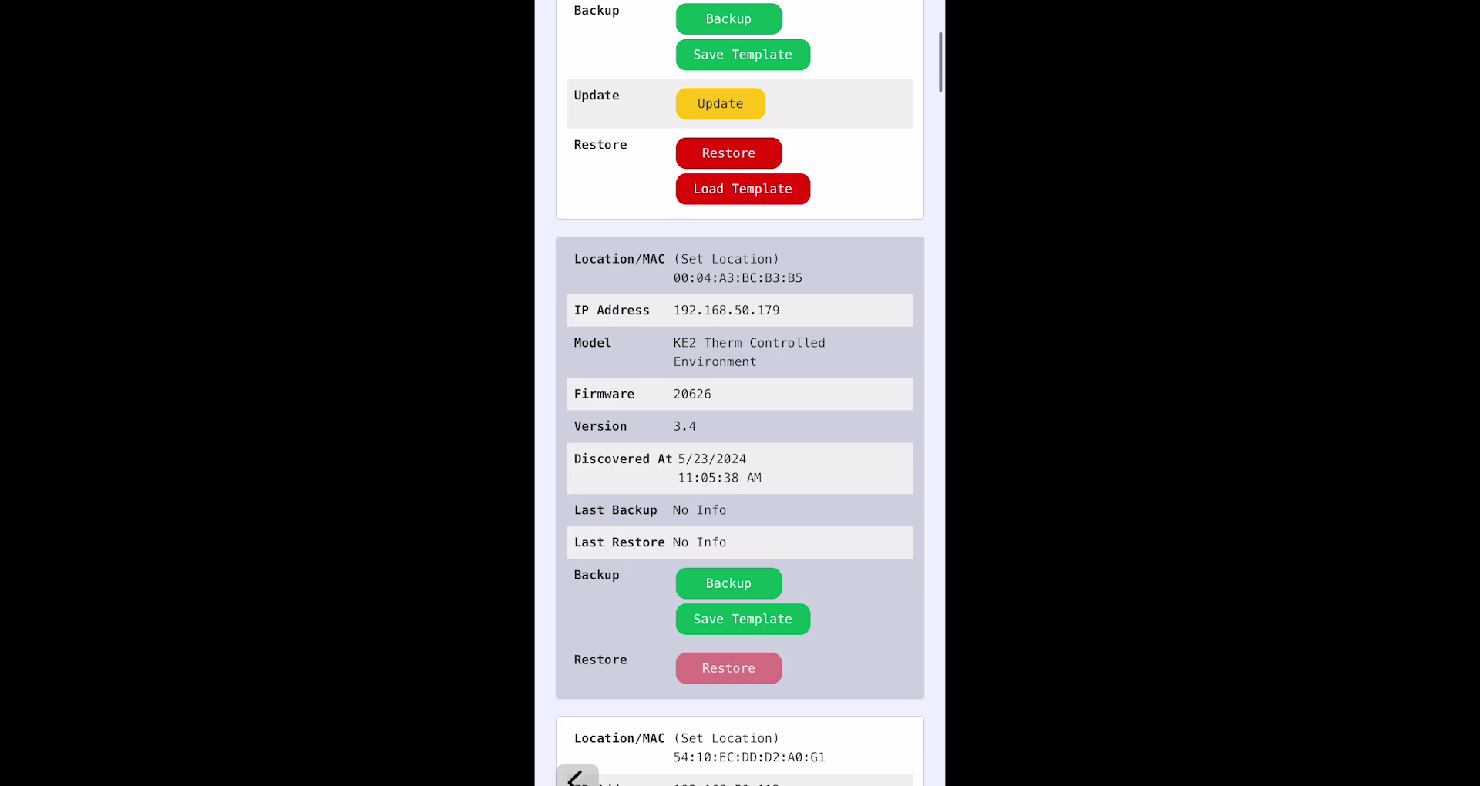
{"action": "scroll", "coordinate": [740, 385], "scroll_direction": "down", "scroll_amount": 3}
{"action": "scroll", "coordinate": [740, 385], "scroll_direction": "down", "scroll_amount": 1}
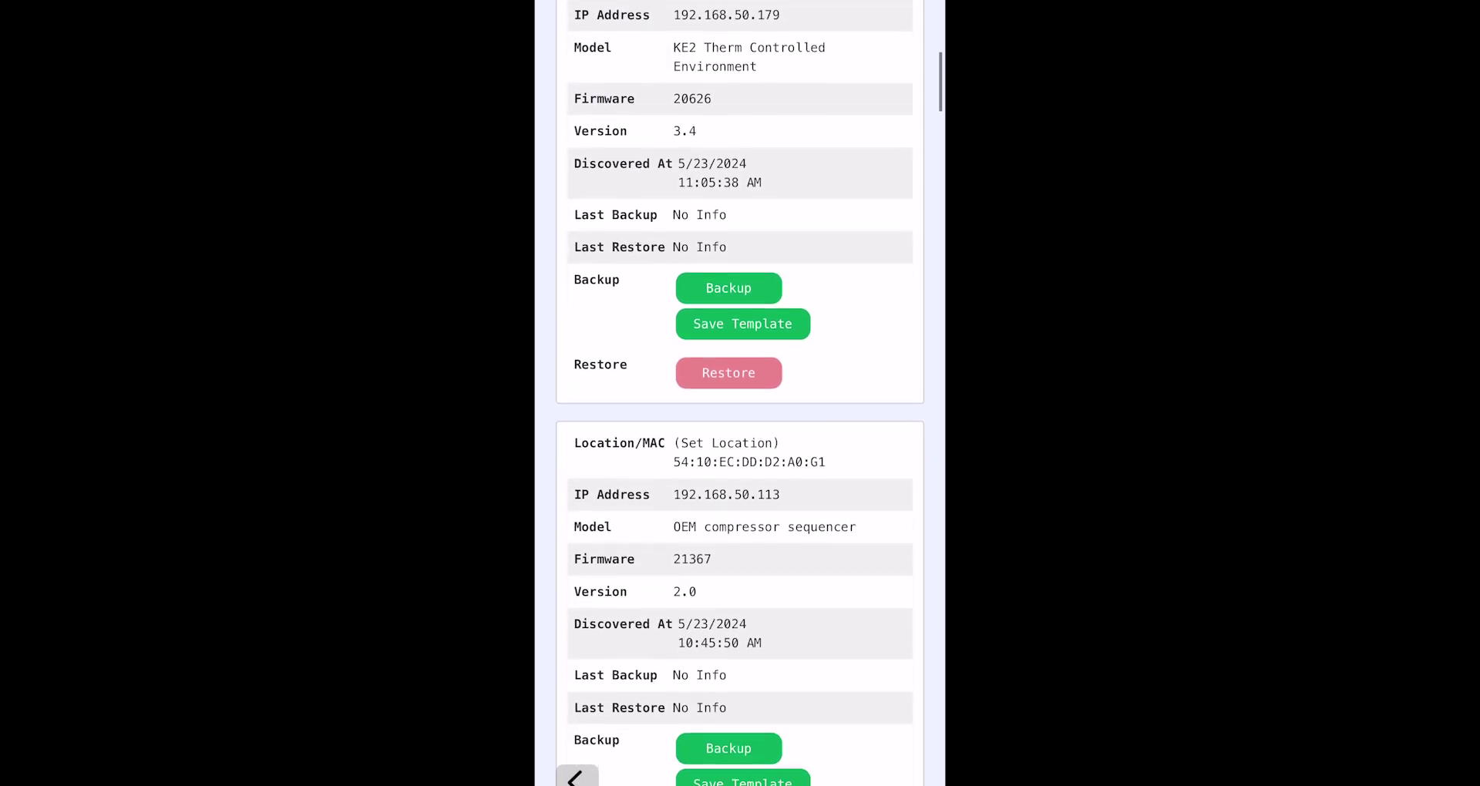
{"action": "scroll", "coordinate": [740, 386], "scroll_direction": "down", "scroll_amount": 3}
{"action": "scroll", "coordinate": [740, 385], "scroll_direction": "down", "scroll_amount": 3}
{"action": "scroll", "coordinate": [740, 385], "scroll_direction": "down", "scroll_amount": 2}
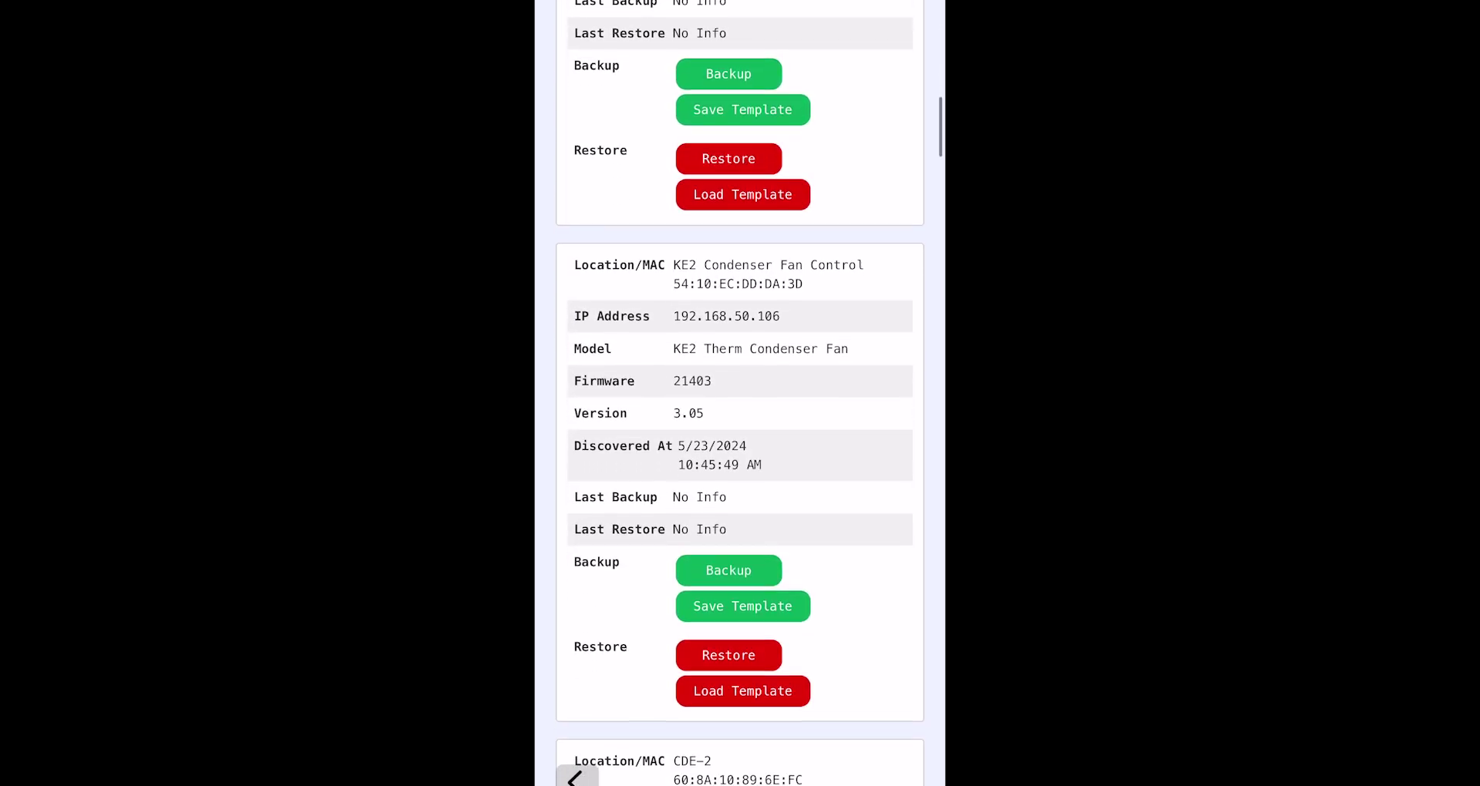
{"action": "left_click", "coordinate": [574, 779]}
{"action": "left_click", "coordinate": [568, 23]}
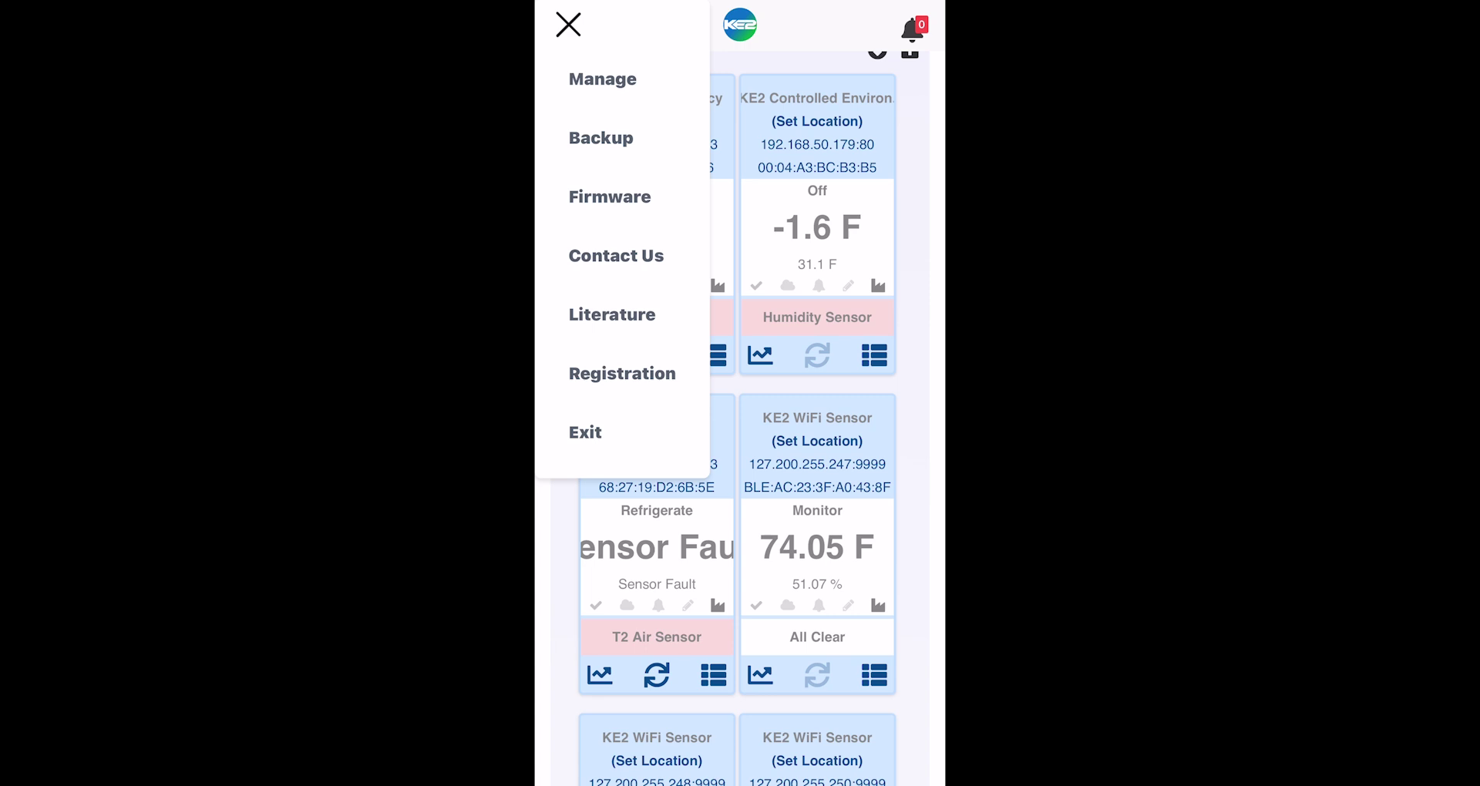
- Visit the KE2 Therm Contact Us and Literature pages, then open the Registration form
{"action": "left_click", "coordinate": [616, 256]}
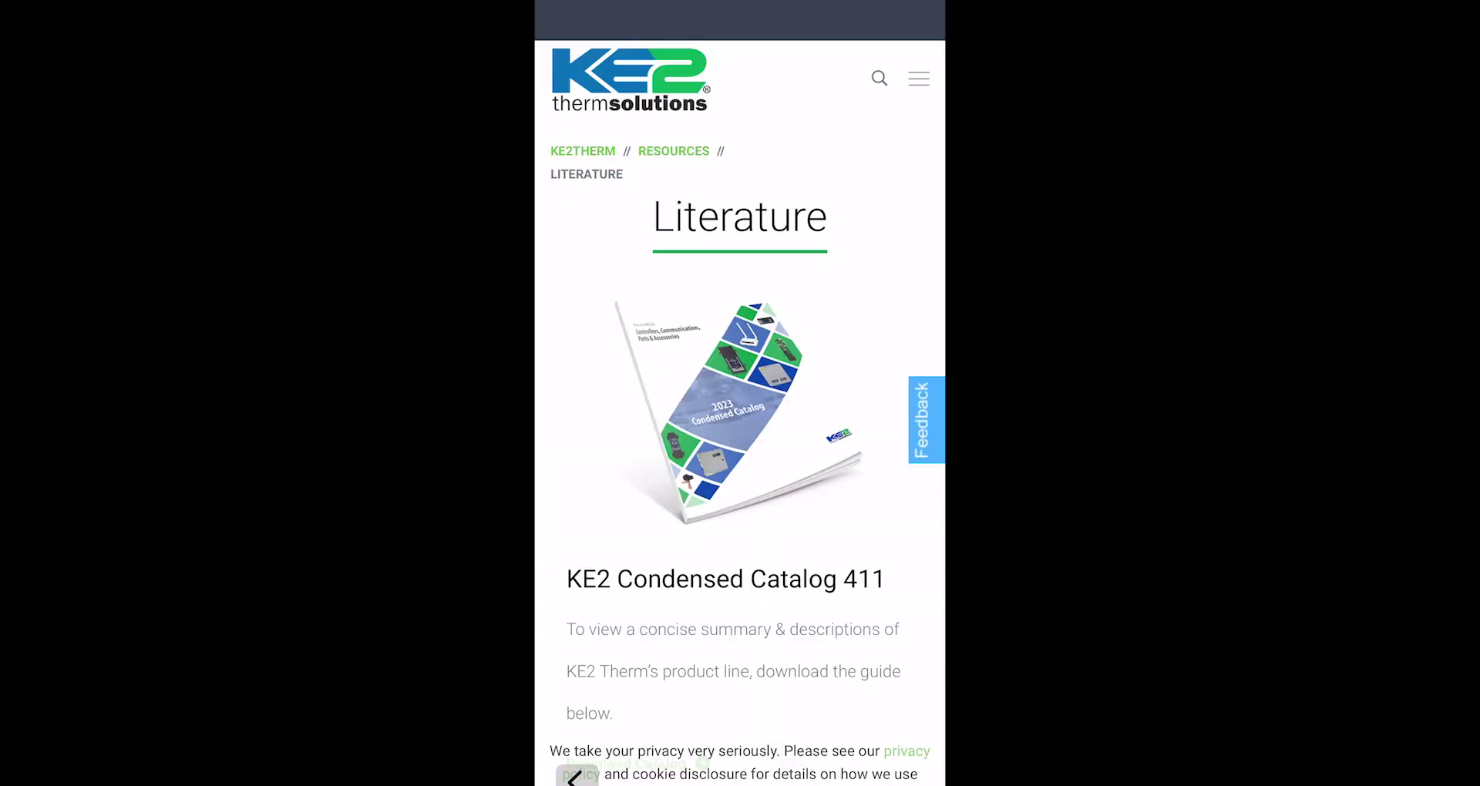
{"action": "left_click", "coordinate": [575, 777]}
{"action": "left_click", "coordinate": [583, 460]}
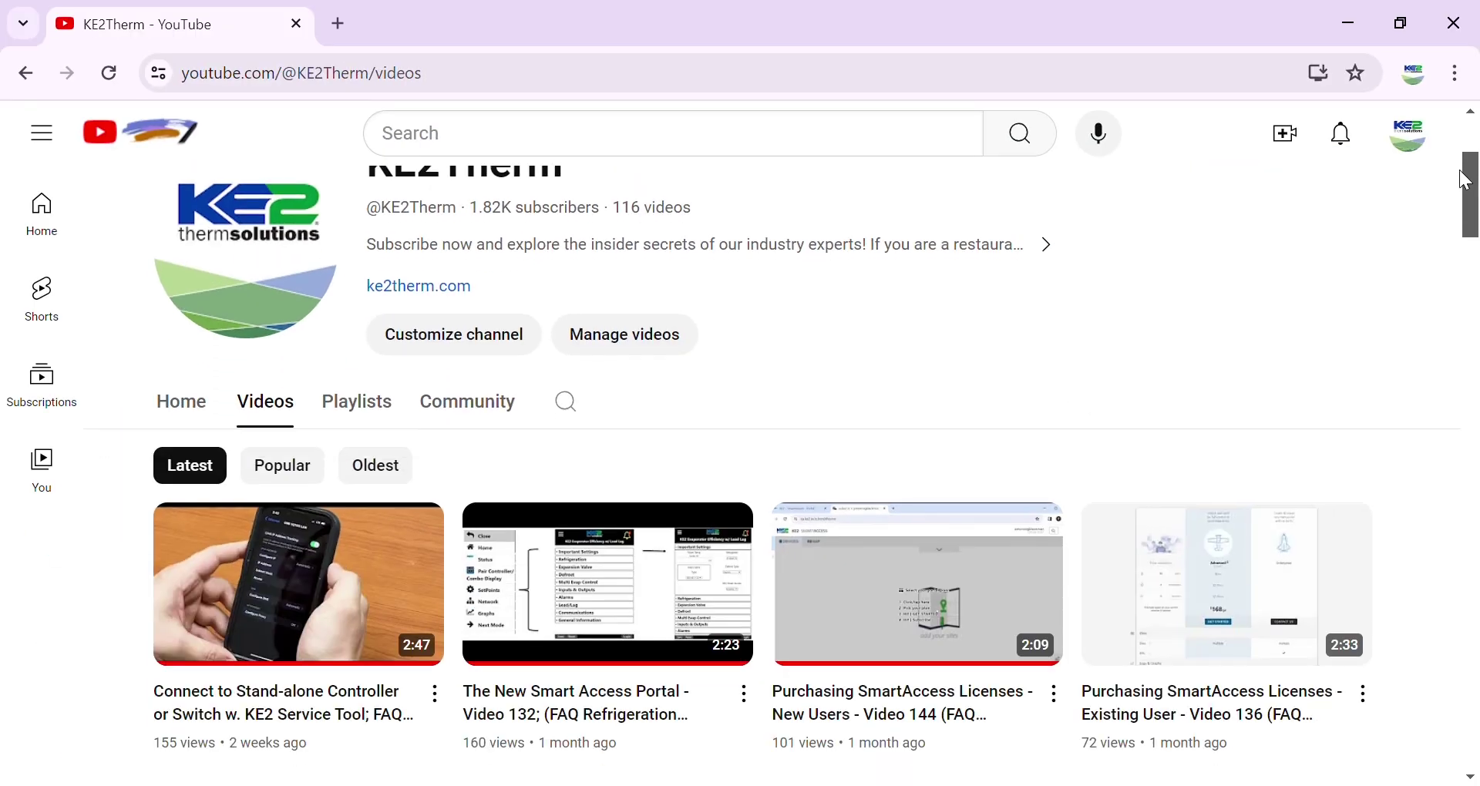
- Scroll the KE2Therm Videos grid down to older tutorials such as Video 128 on DHCP mode
{"action": "scroll", "coordinate": [1465, 199], "scroll_direction": "down", "scroll_amount": 2}
{"action": "left_click_drag", "start_coordinate": [1465, 199], "coordinate": [1469, 400]}
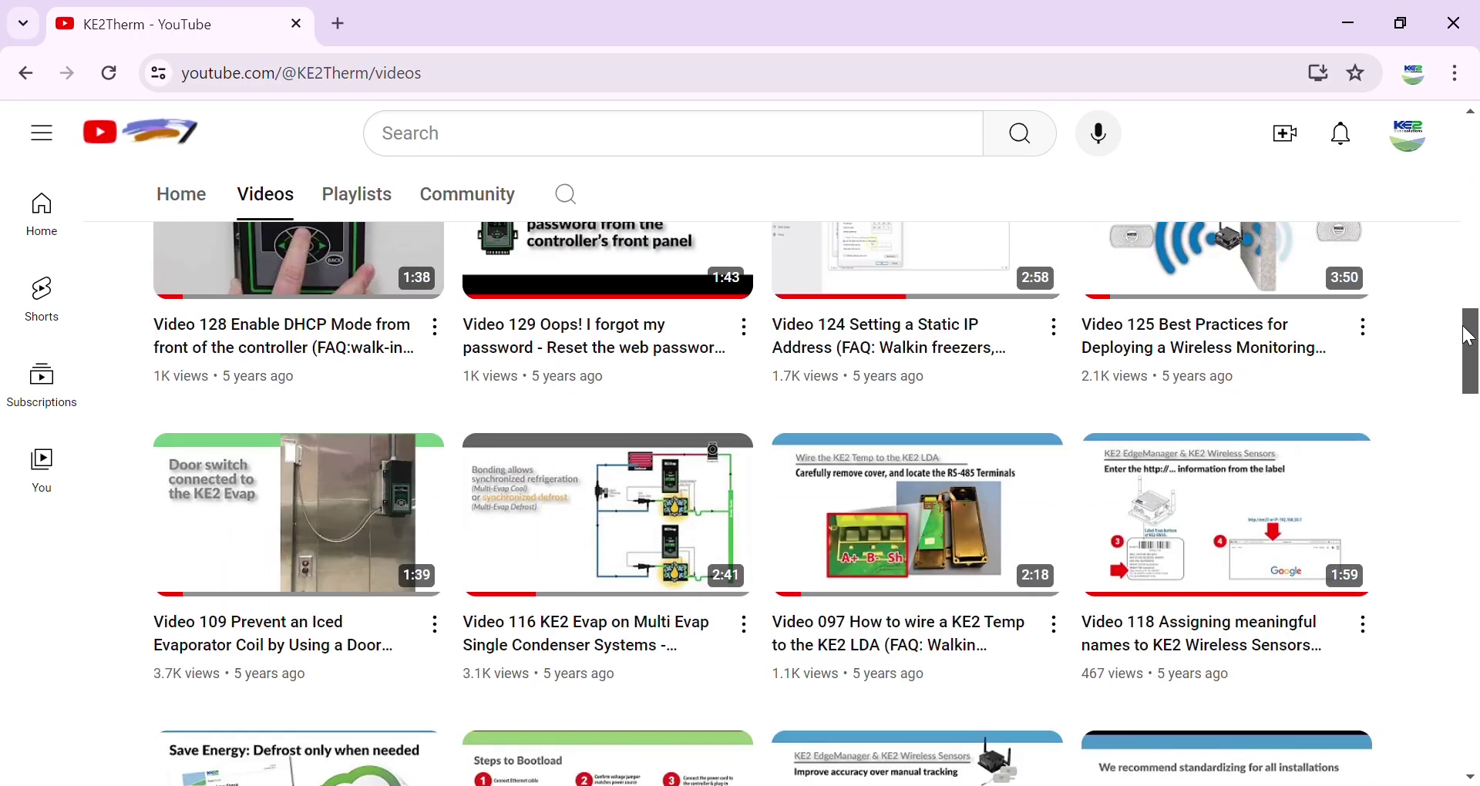